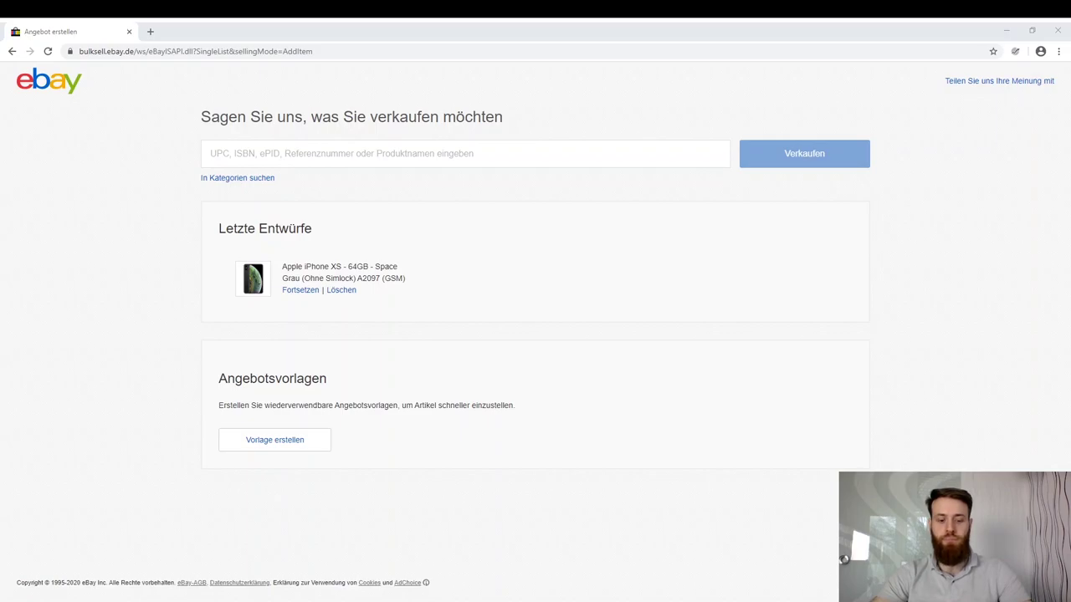
- Start a listing titled "Gillette Fusion Pro Glide Flexball Herren Rasierer Rasierklingen" in the Herrenrasierer category, continuing without selecting a catalogue product
click(343, 154)
text(Gillette Fusion Pro Glide Flexball Herren Rasierer Rasierklingen)
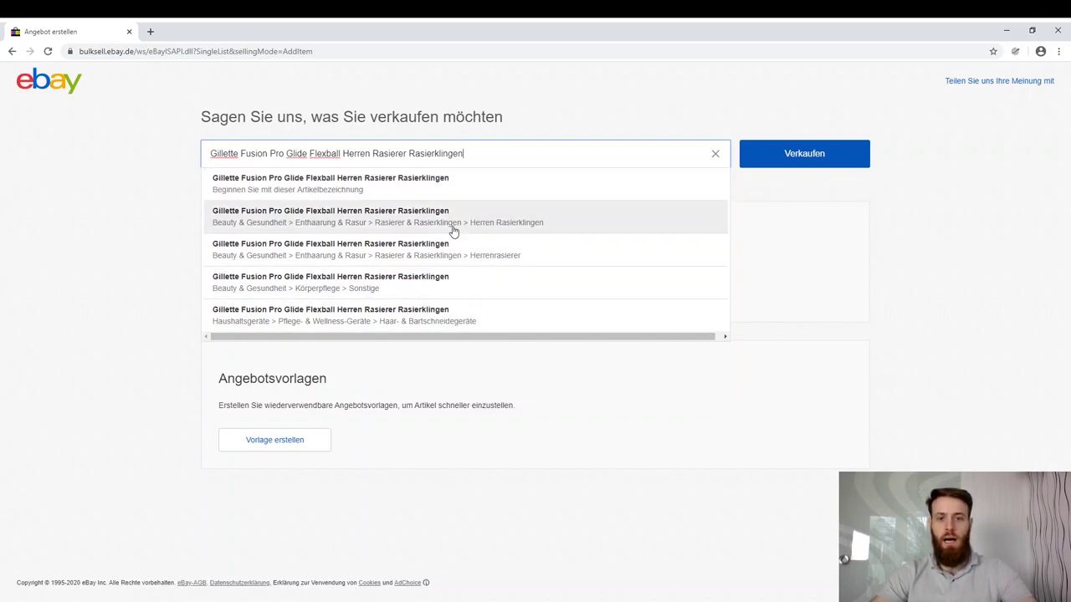
click(498, 260)
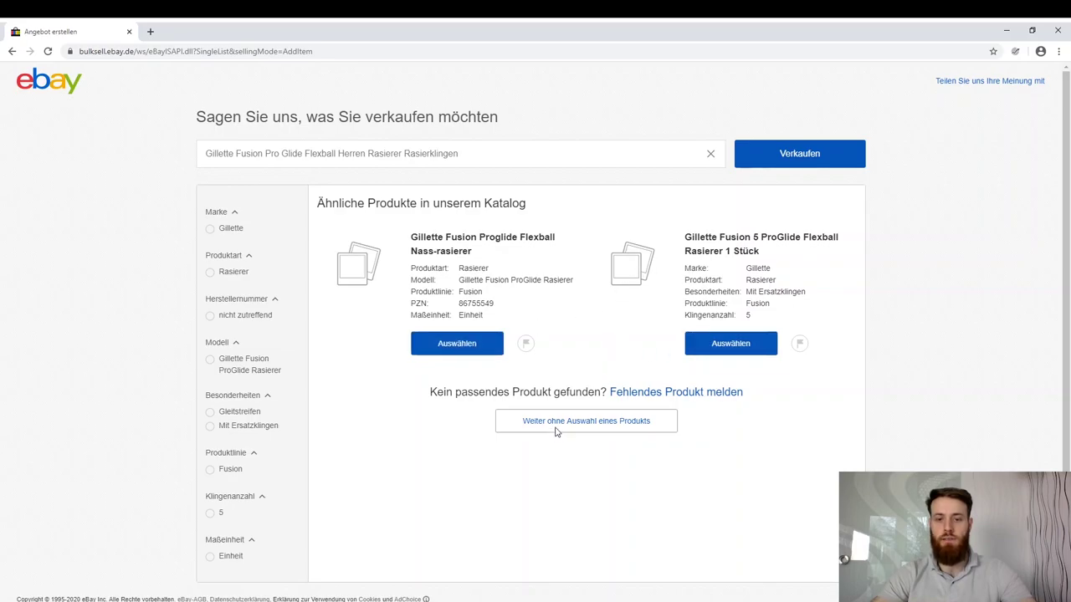
click(608, 426)
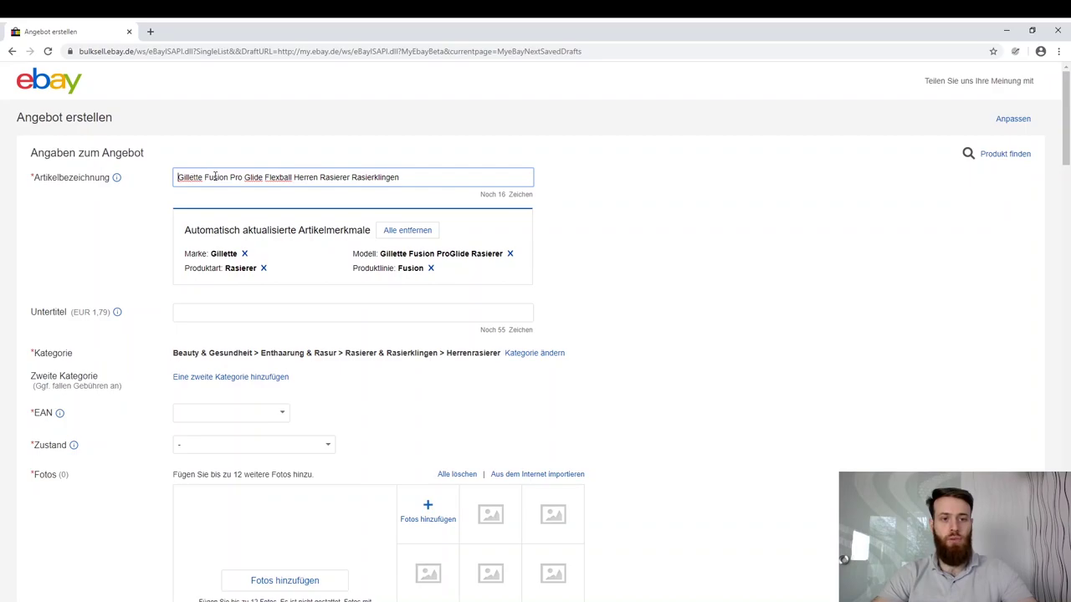
- Copy and clear the whole Artikelbezeichnung, then paste the same title back into the field
drag(407, 182, 136, 158)
key(ctrl+c)
key(BackSpace)
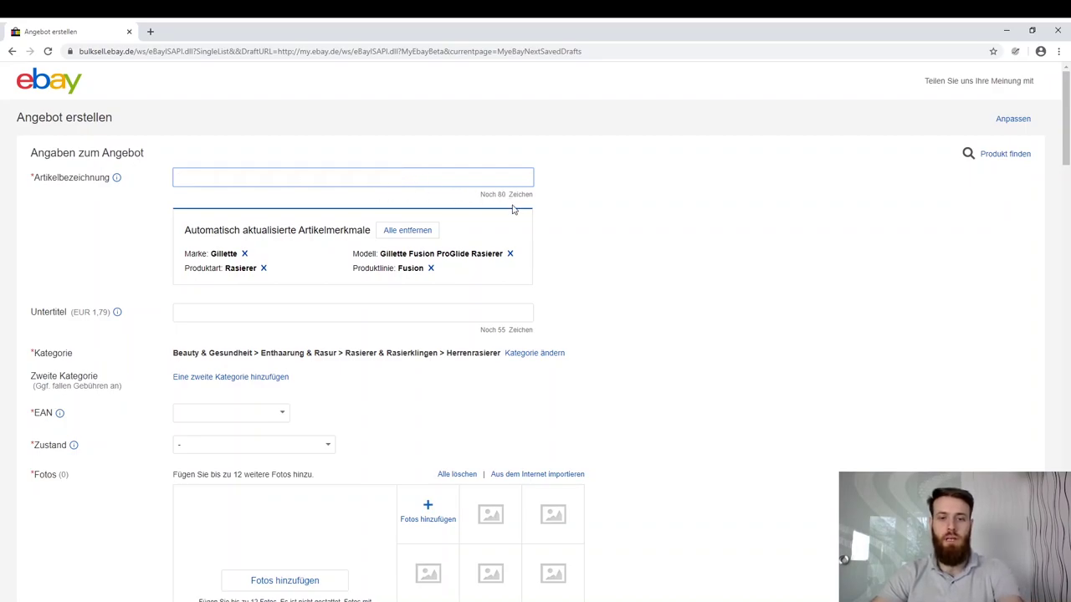
key(ctrl+v)
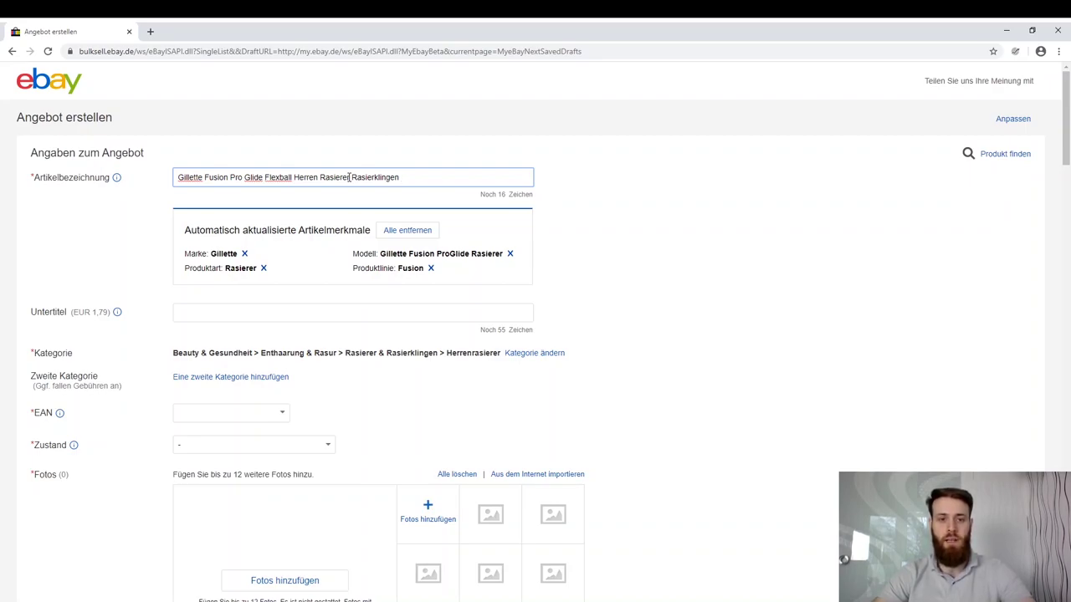
- Set the listing's EAN to "Nicht zutreffend"
scroll(322, 305, down, 2)
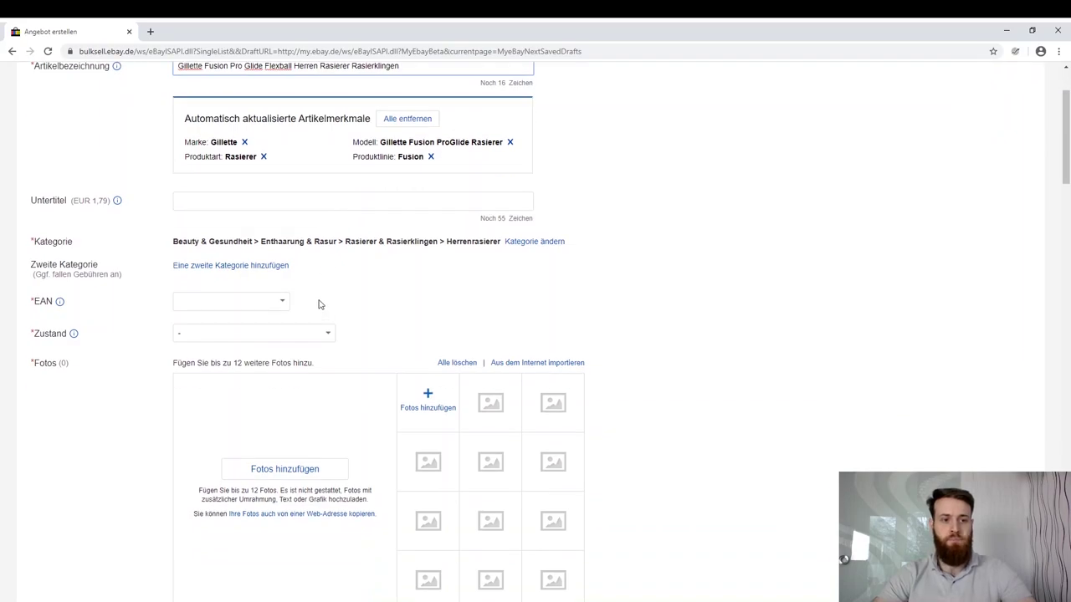
scroll(318, 298, up, 1)
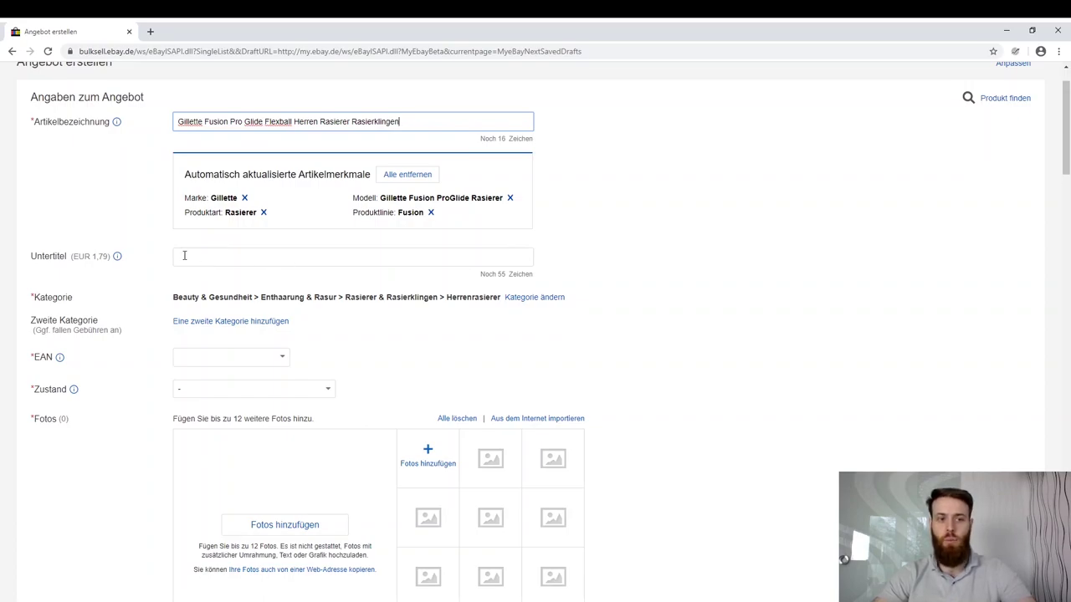
scroll(214, 291, down, 2)
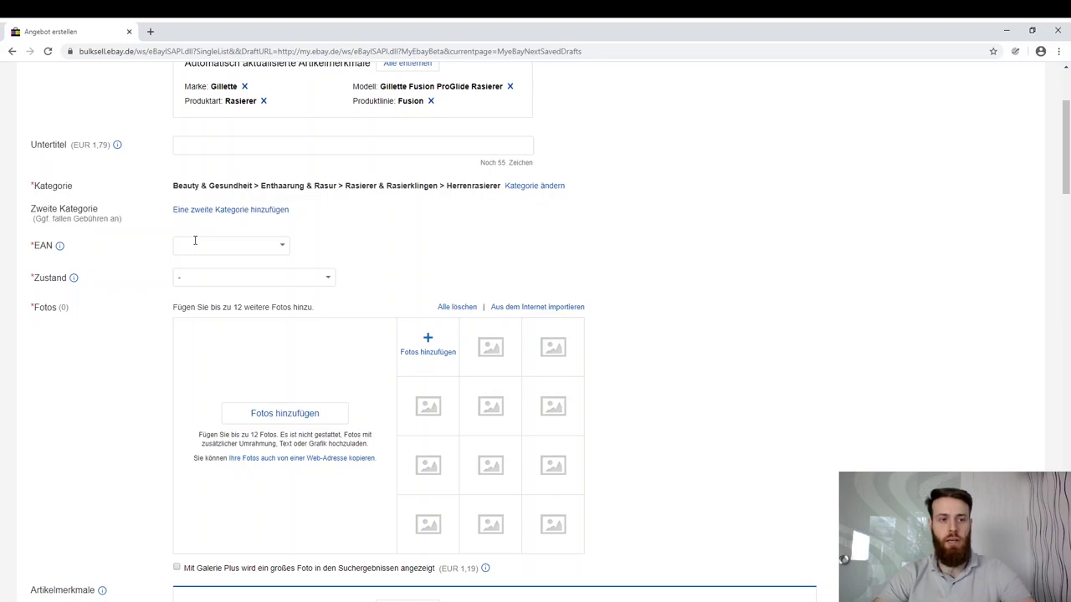
click(281, 248)
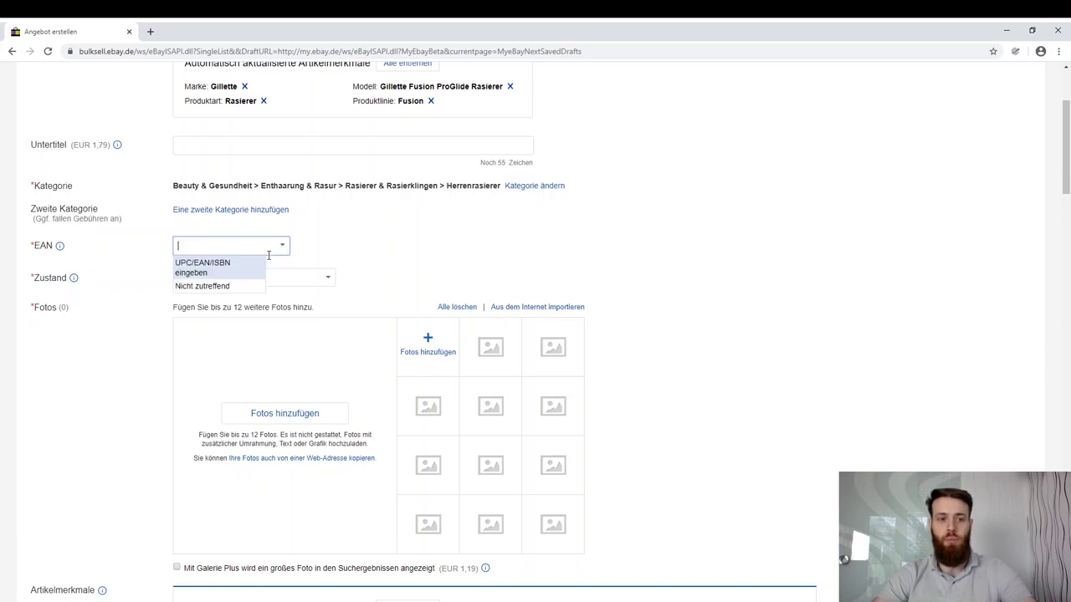
click(223, 286)
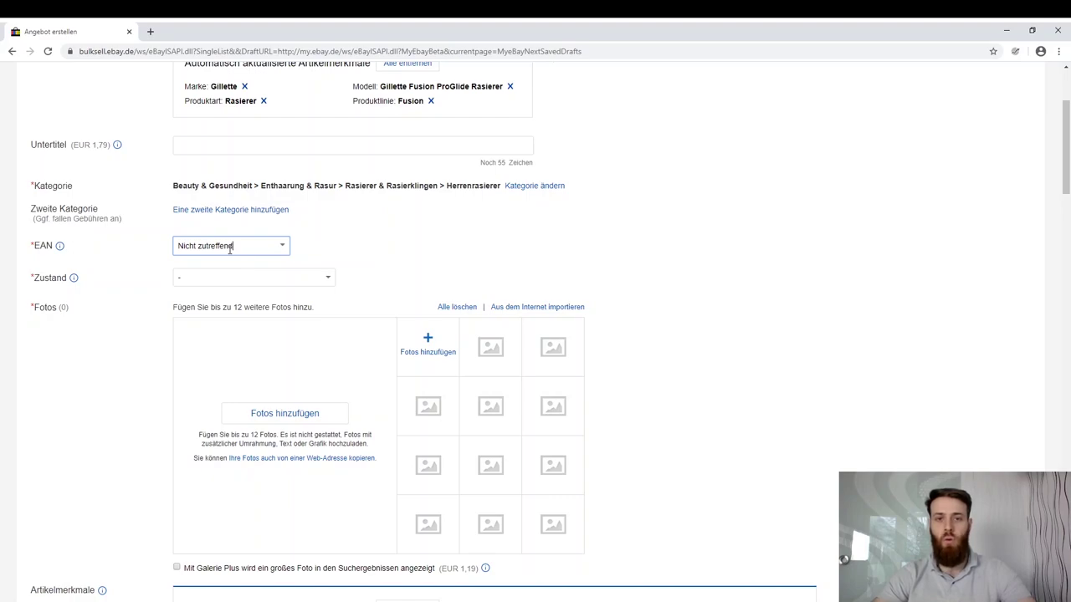
- Set the item's Zustand to "Neu"
click(34, 281)
double_click(35, 279)
click(35, 278)
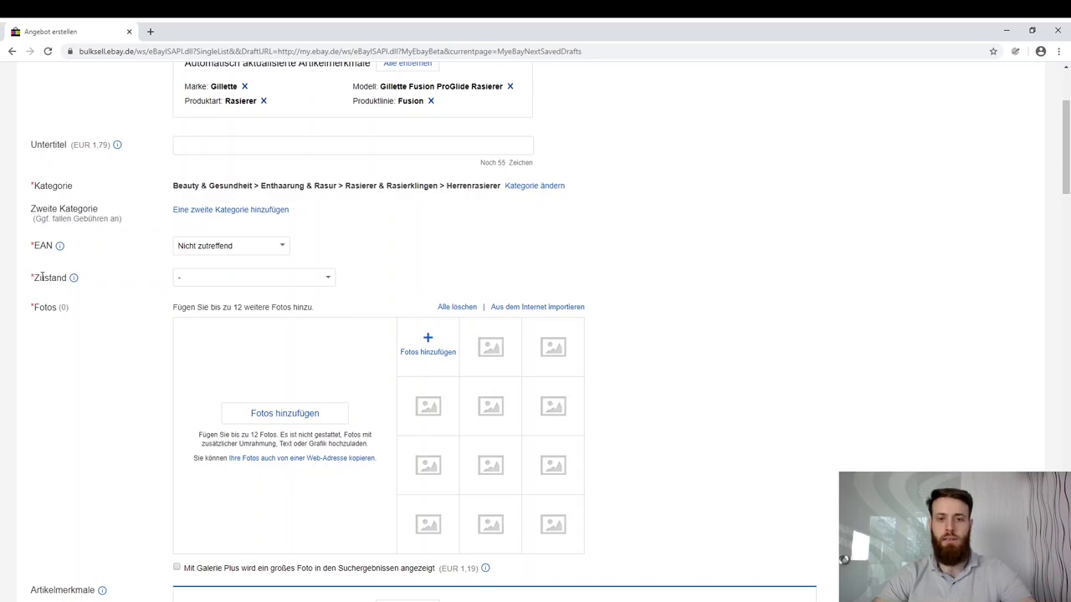
click(326, 282)
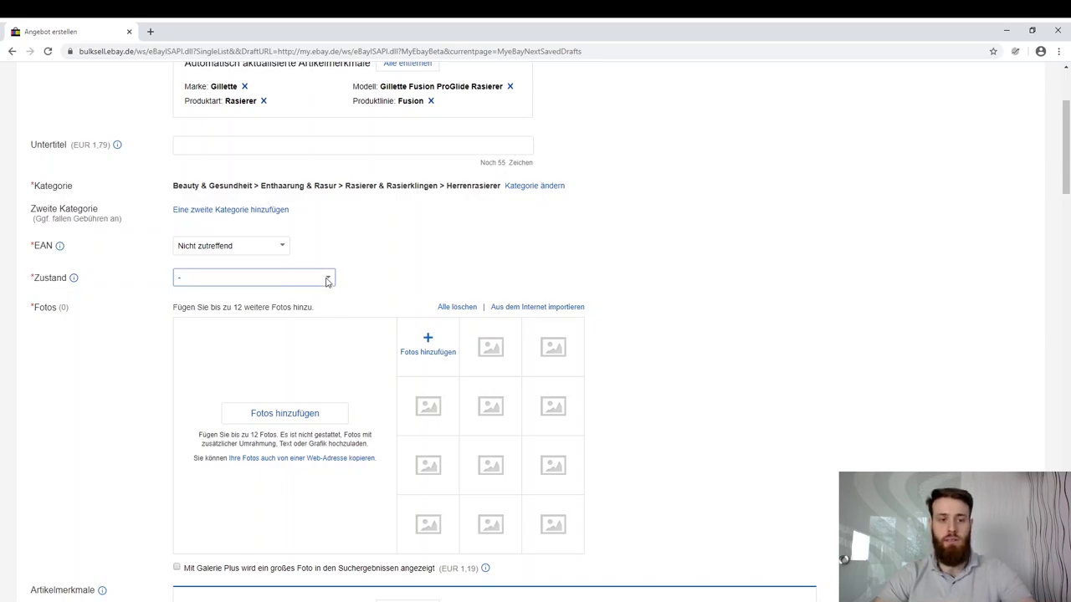
click(214, 306)
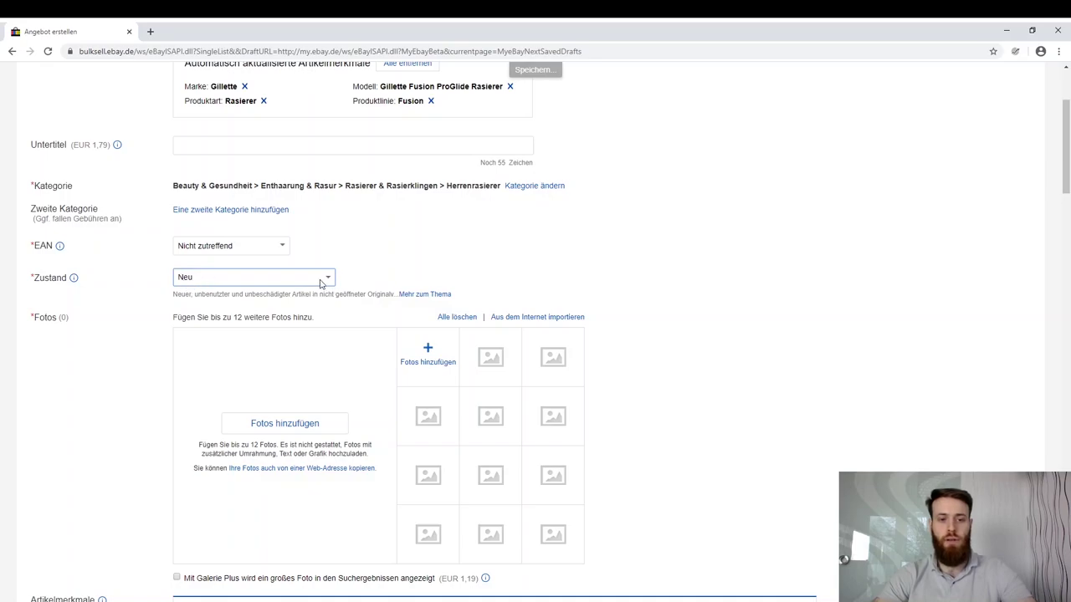
- Examine the Fotos section and the required and additional Artikelmerkmale of the listing
scroll(401, 339, down, 1)
scroll(419, 345, down, 1)
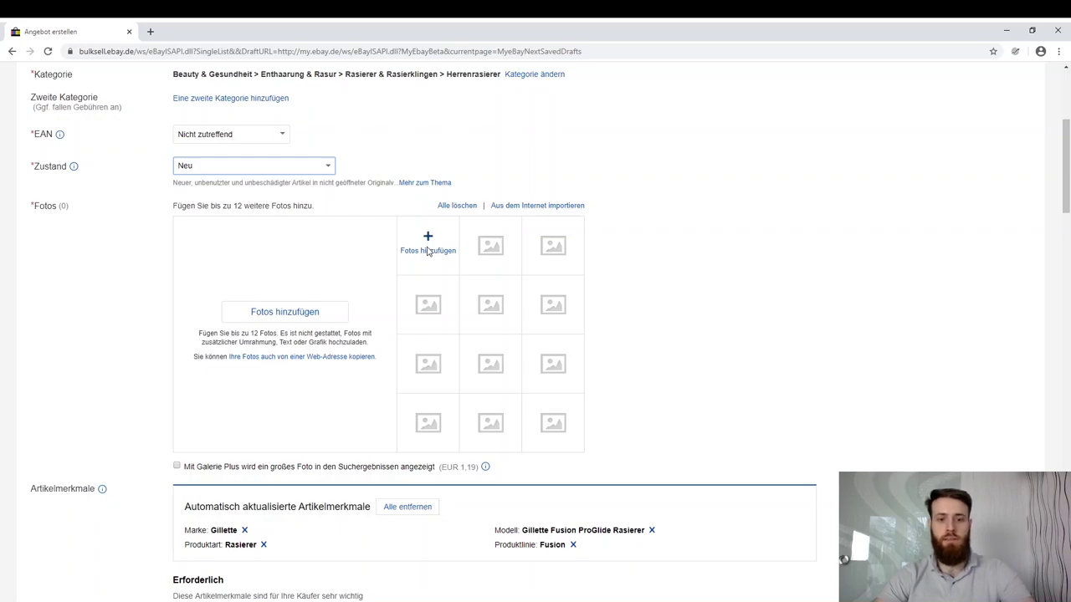
scroll(428, 251, down, 1)
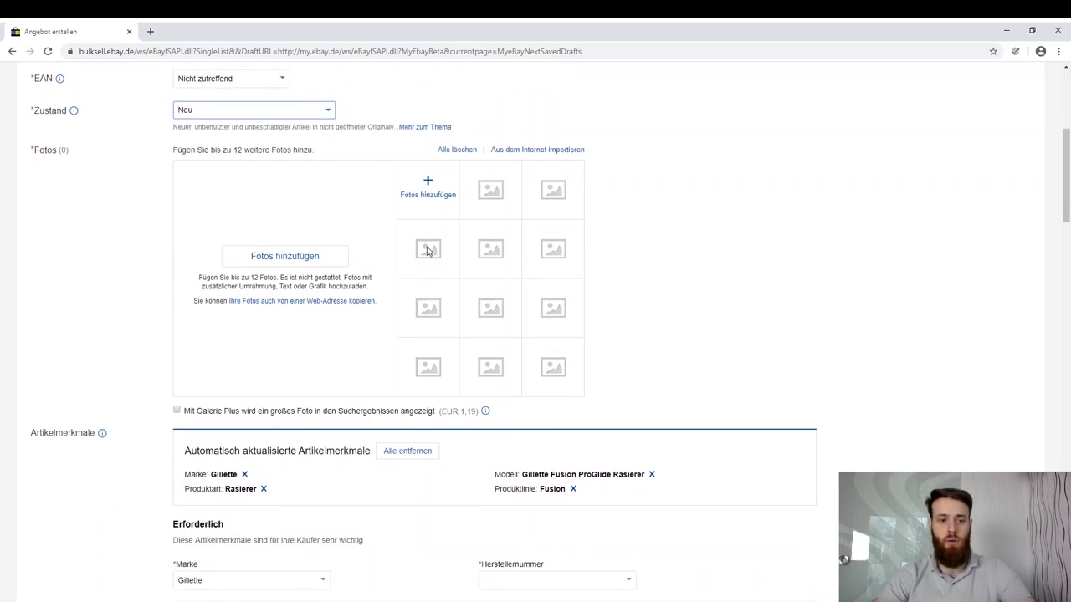
scroll(428, 251, down, 1)
scroll(466, 335, down, 1)
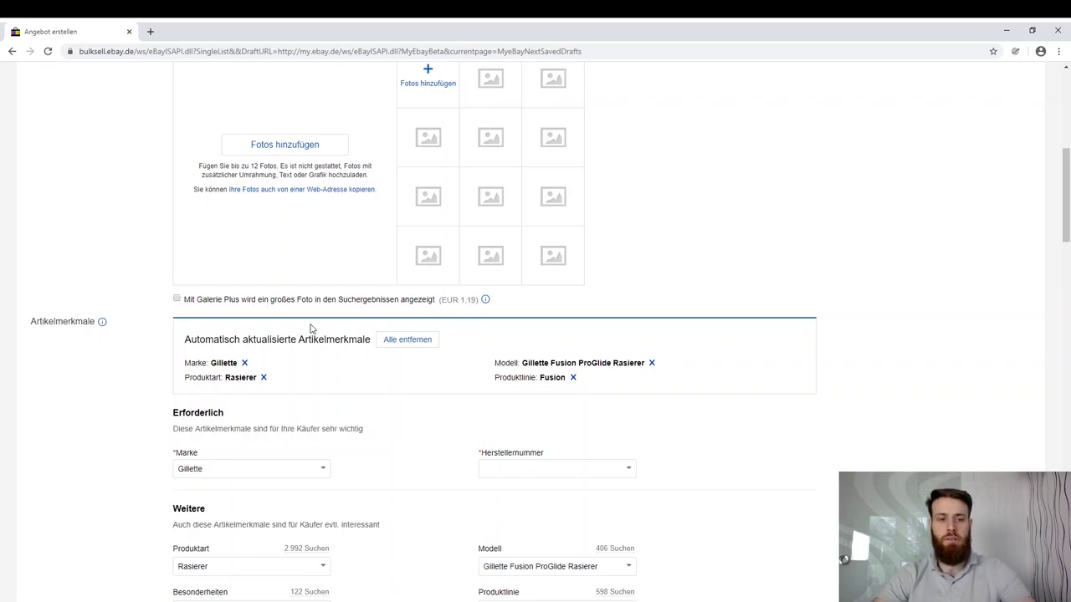
scroll(242, 334, down, 2)
scroll(242, 335, down, 1)
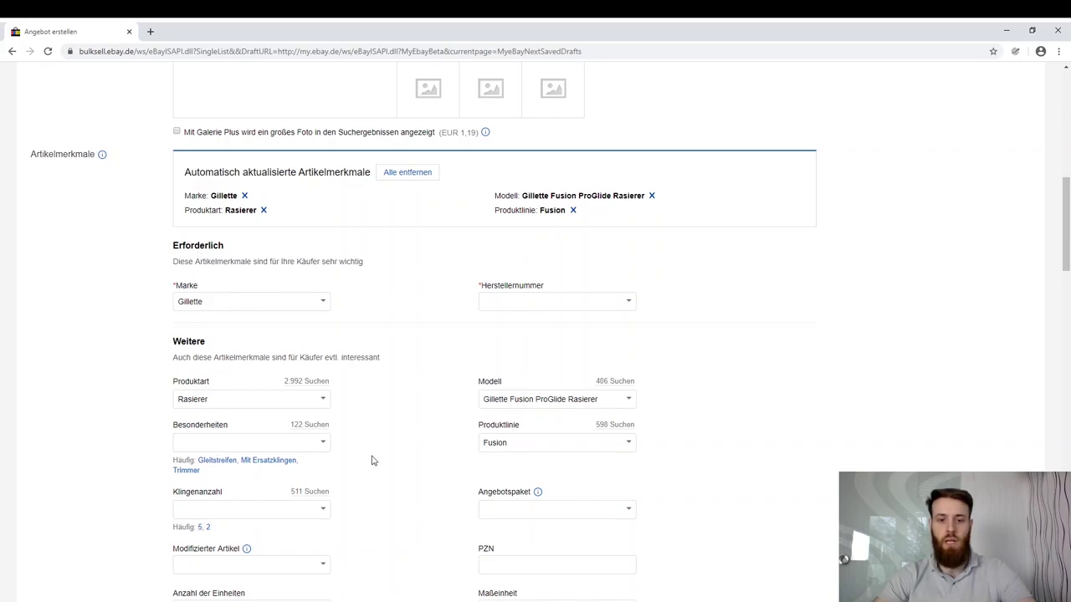
scroll(202, 509, down, 1)
scroll(202, 509, down, 1)
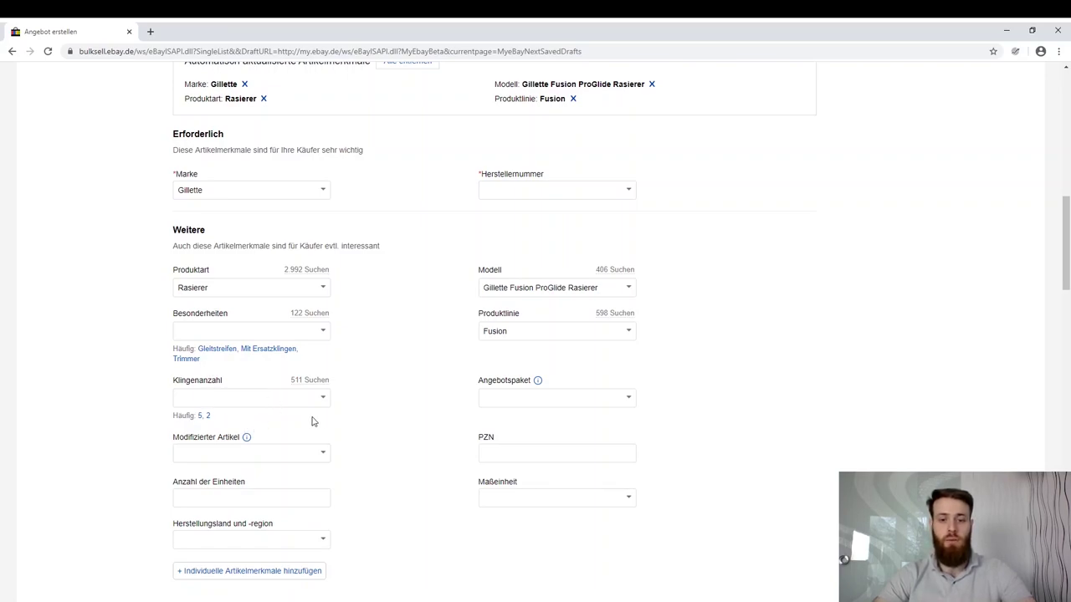
- Look through the available Produktart options without choosing a different one
drag(329, 274, 287, 279)
click(334, 276)
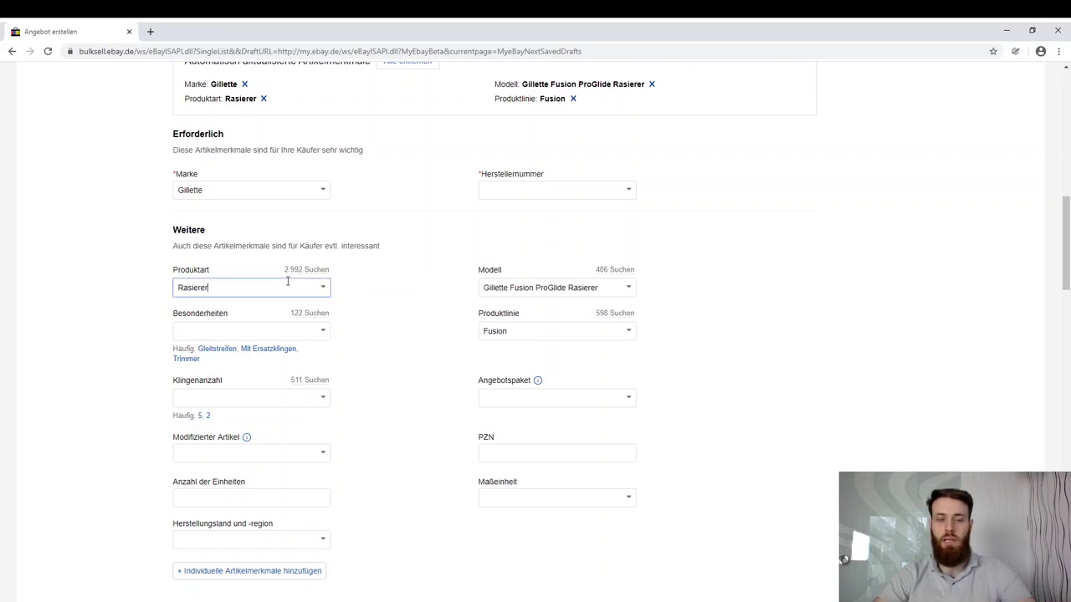
click(322, 287)
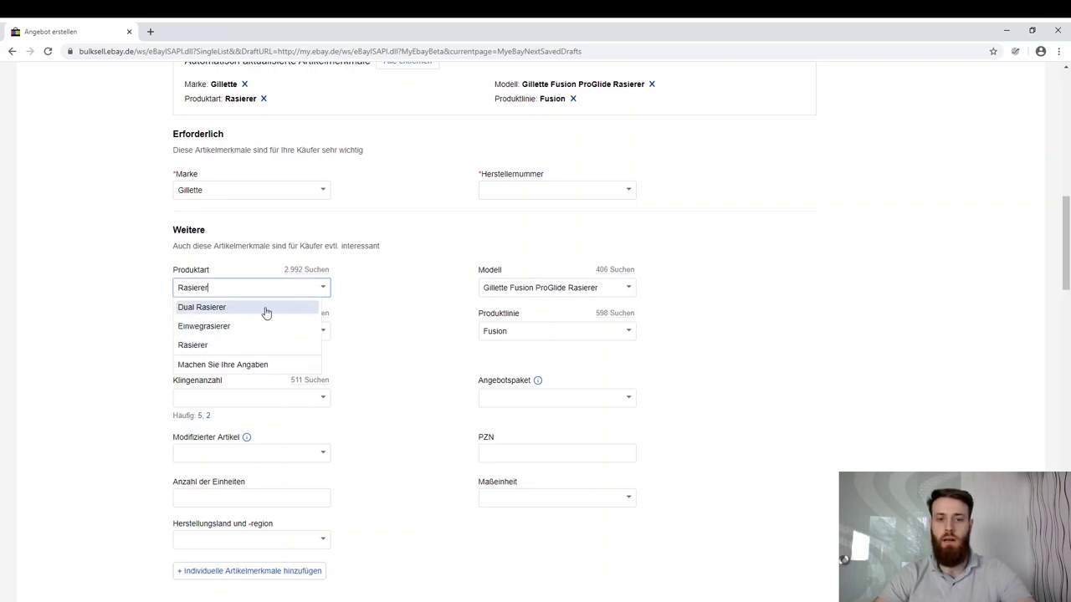
click(362, 296)
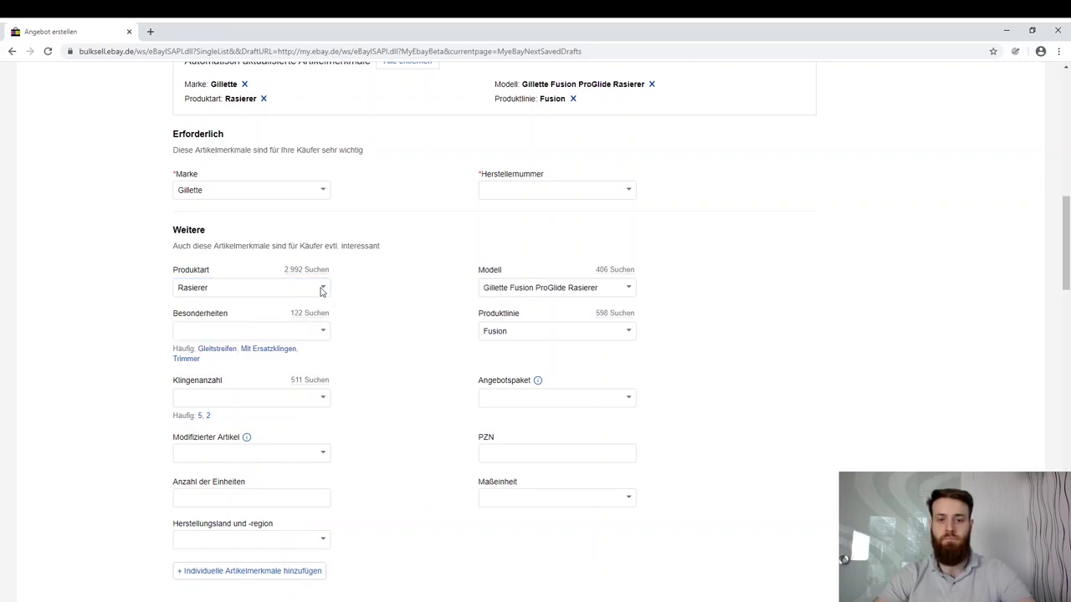
- Examine the Artikelbeschreibung editor in its HTML view and return it to the Standard view
scroll(350, 375, down, 2)
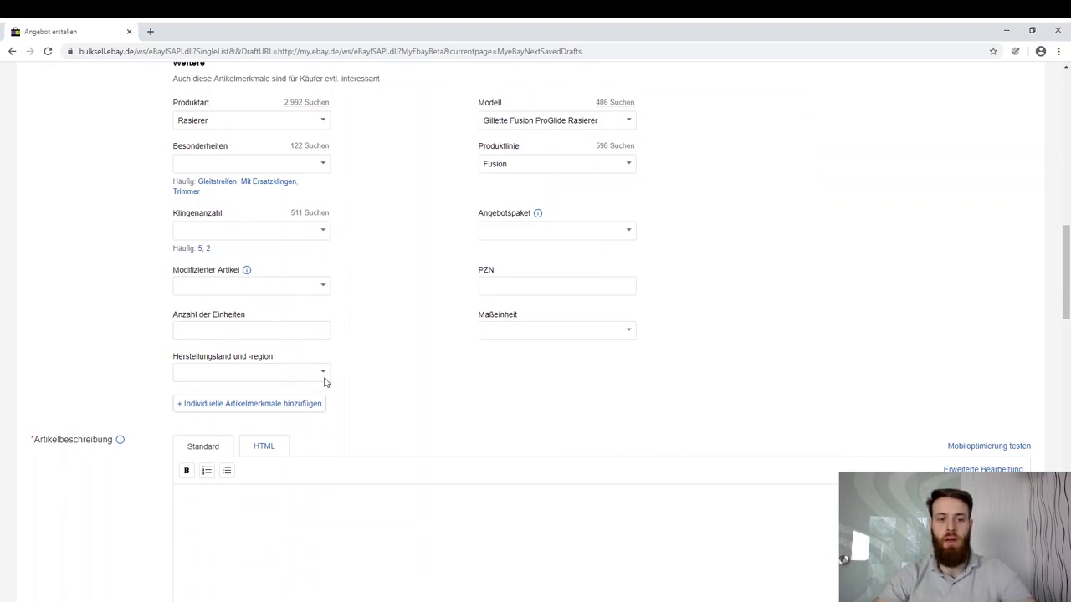
scroll(327, 381, down, 3)
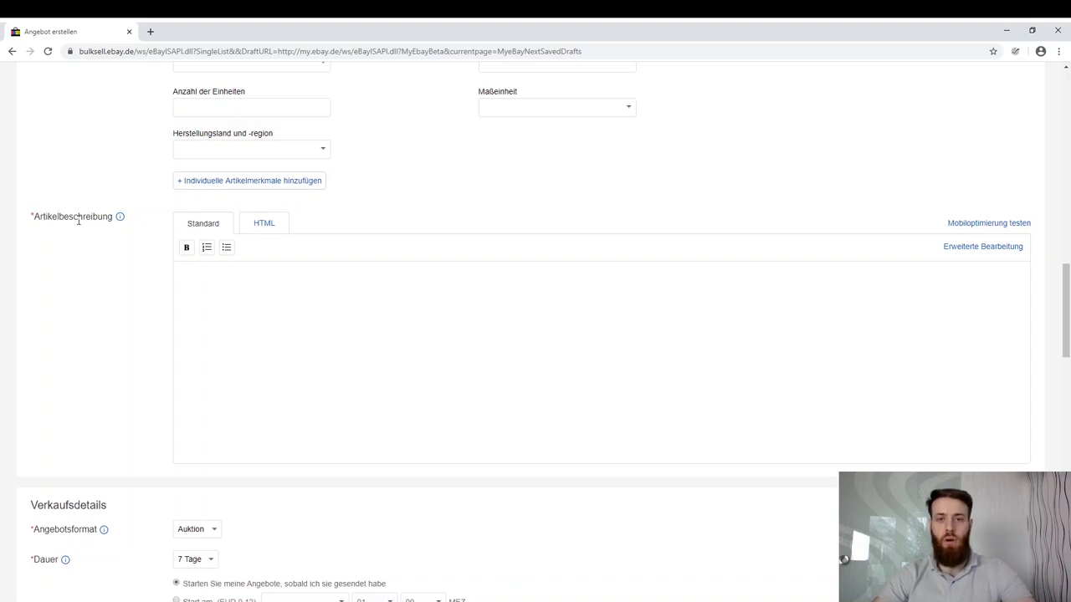
click(201, 277)
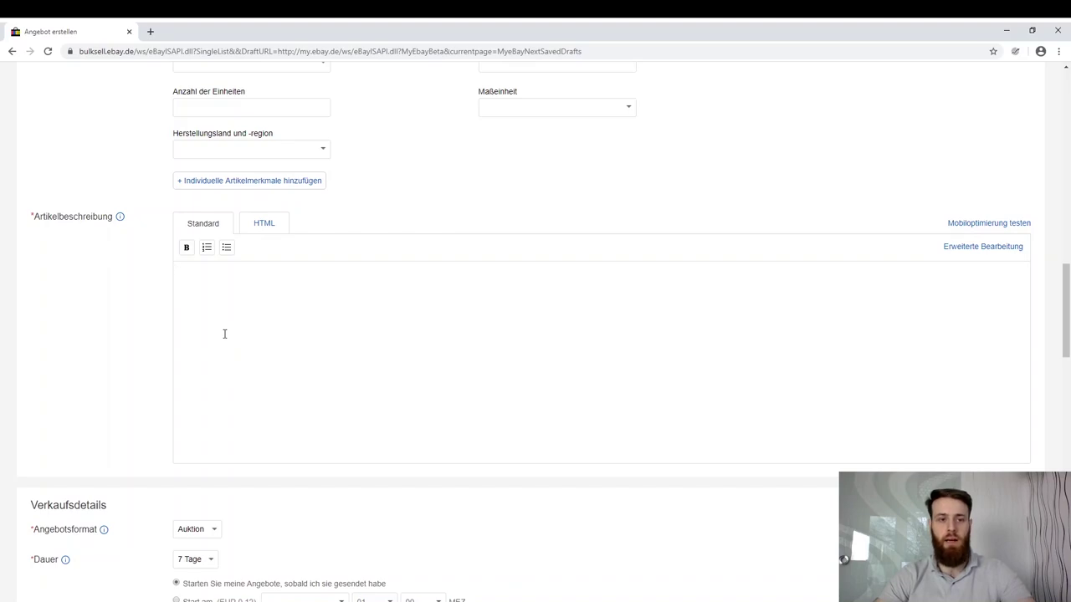
scroll(251, 394, down, 1)
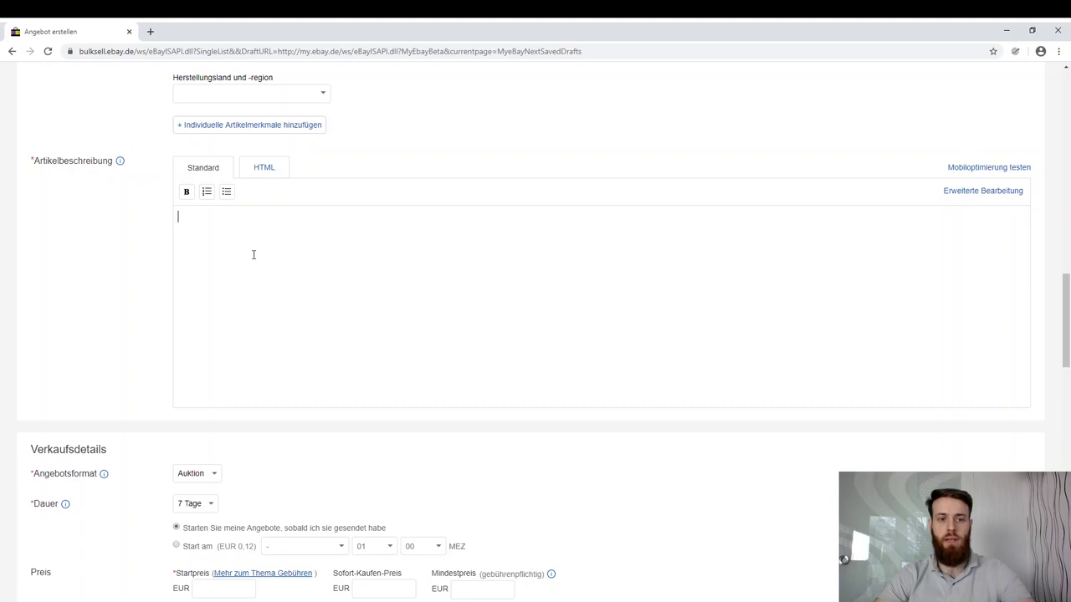
click(270, 171)
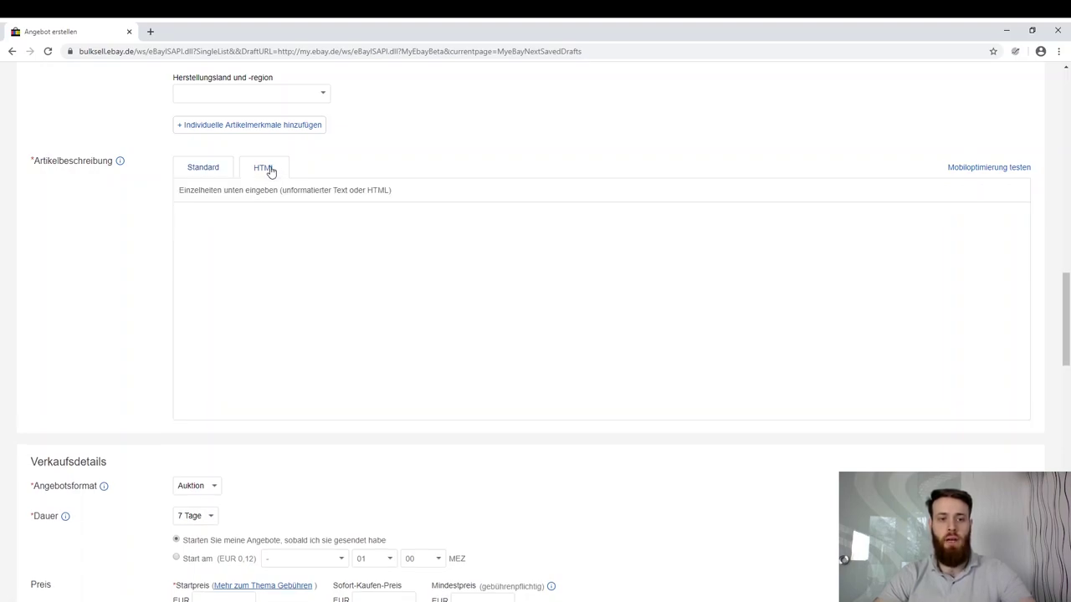
click(215, 171)
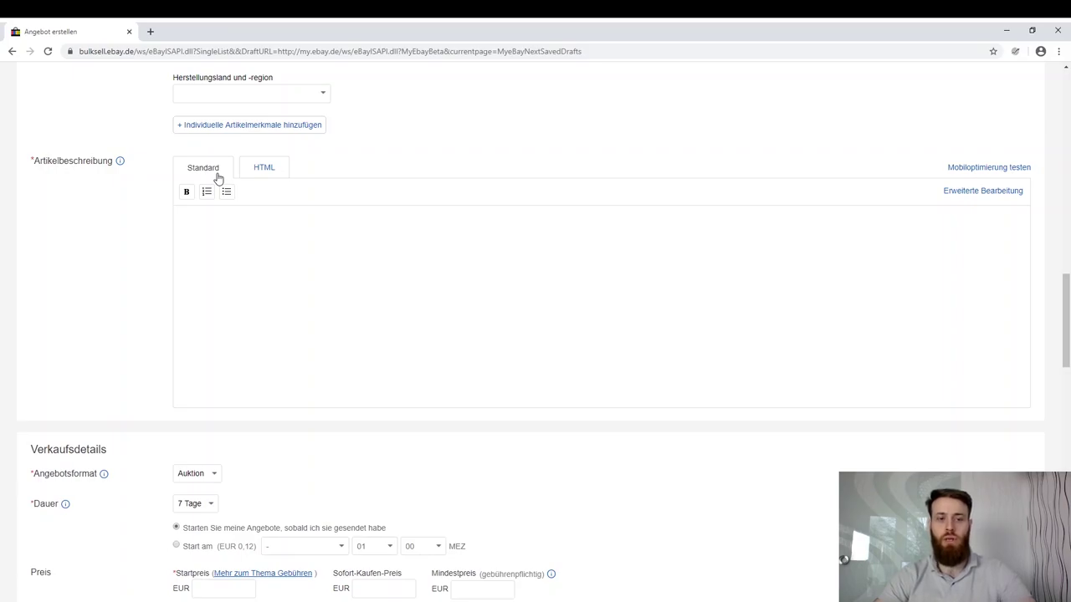
- Set the Angebotsformat in the Verkaufsdetails to "Festpreis"
scroll(164, 339, down, 3)
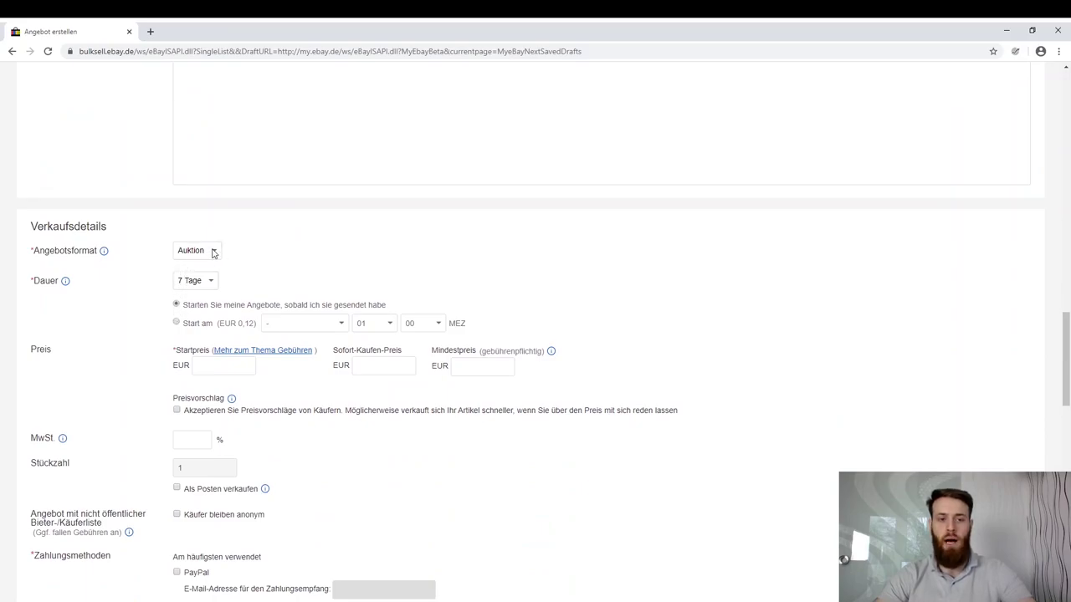
click(208, 280)
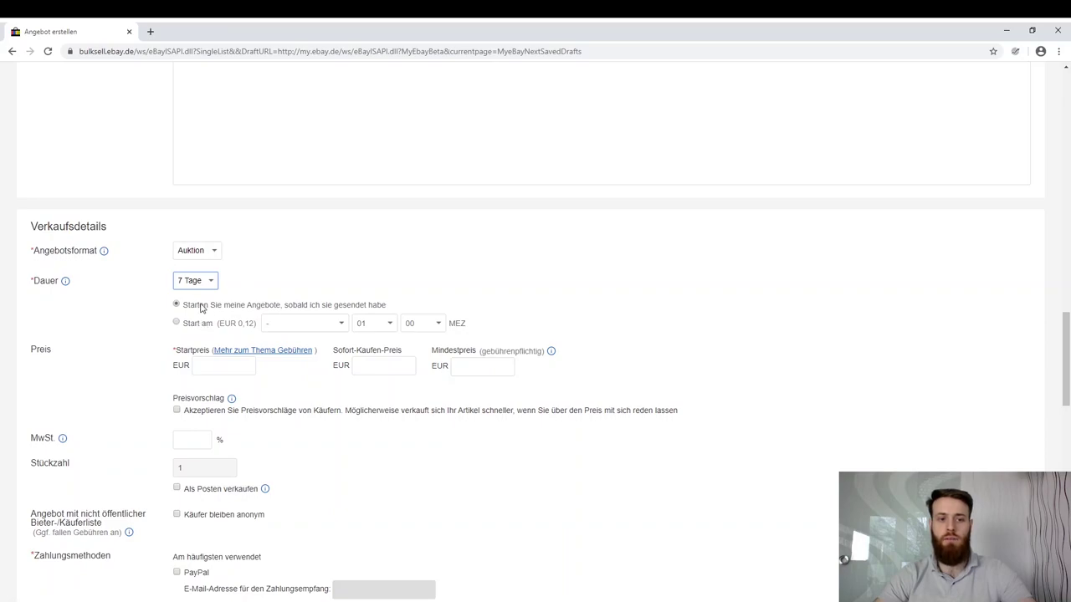
click(226, 260)
click(208, 253)
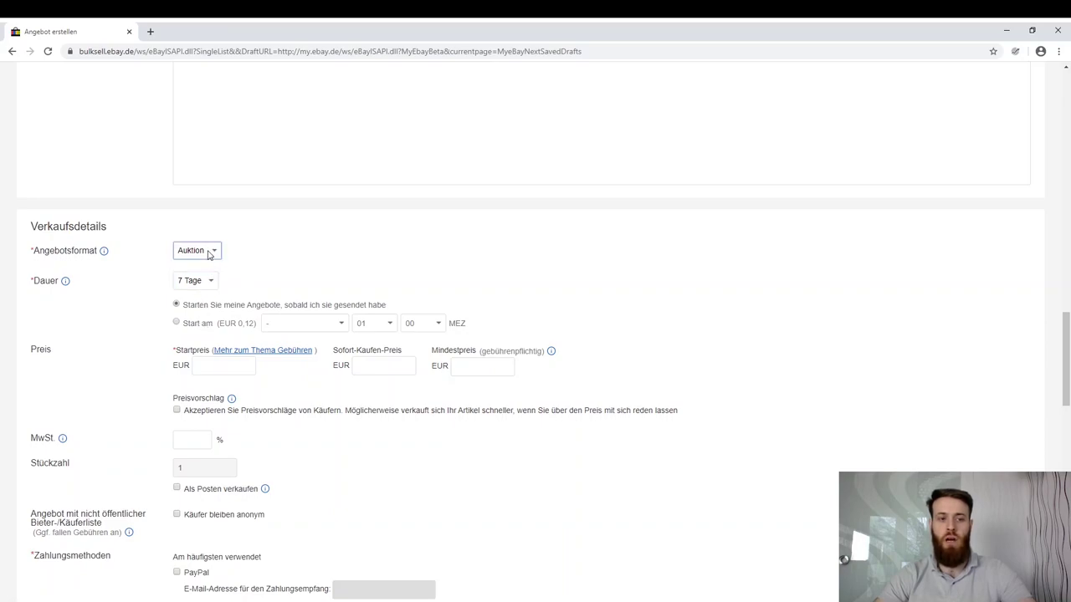
click(201, 278)
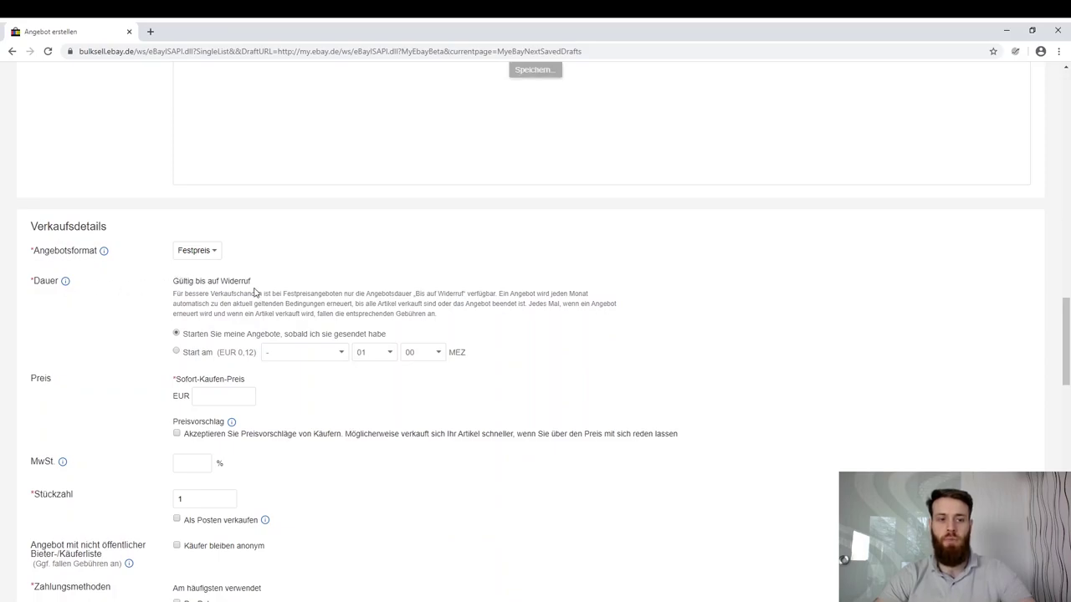
- Enter a Sofort-Kaufen-Preis of 50 EUR and replace it with 49,90 EUR
scroll(237, 374, down, 1)
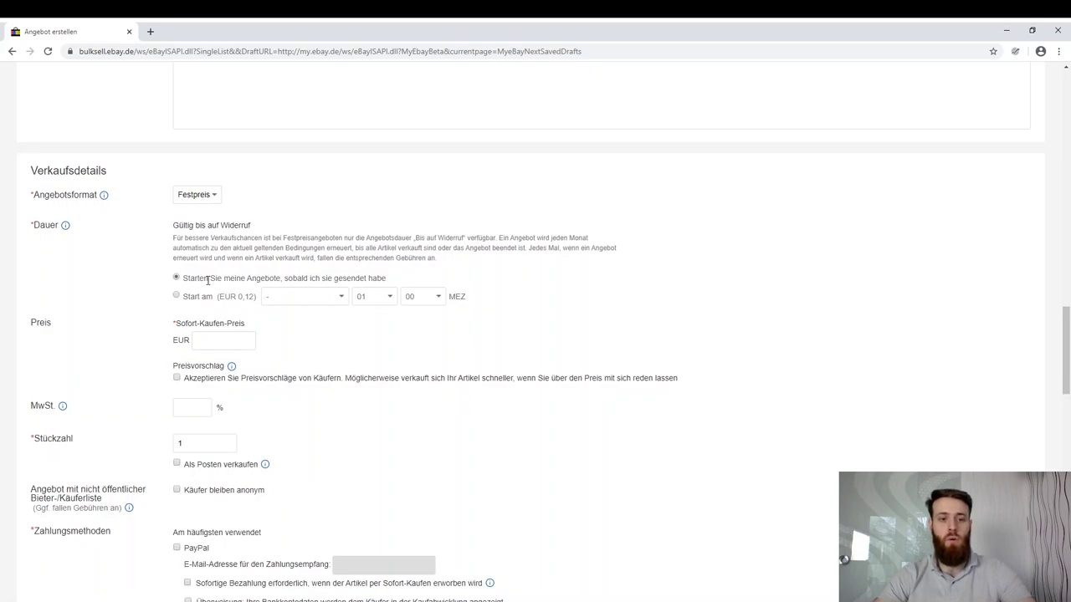
scroll(223, 296, down, 1)
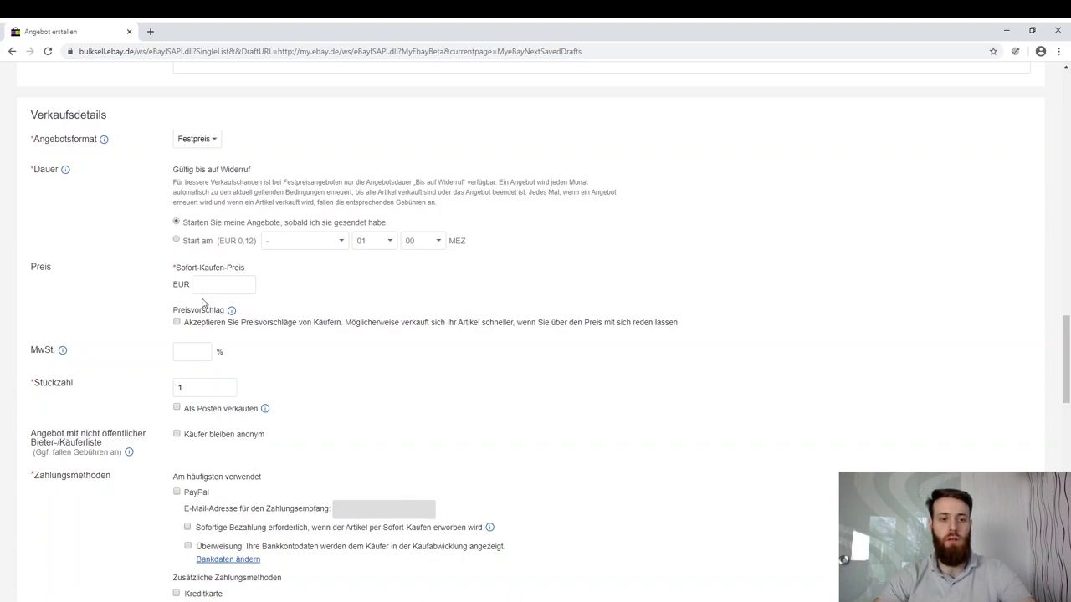
scroll(200, 284, down, 1)
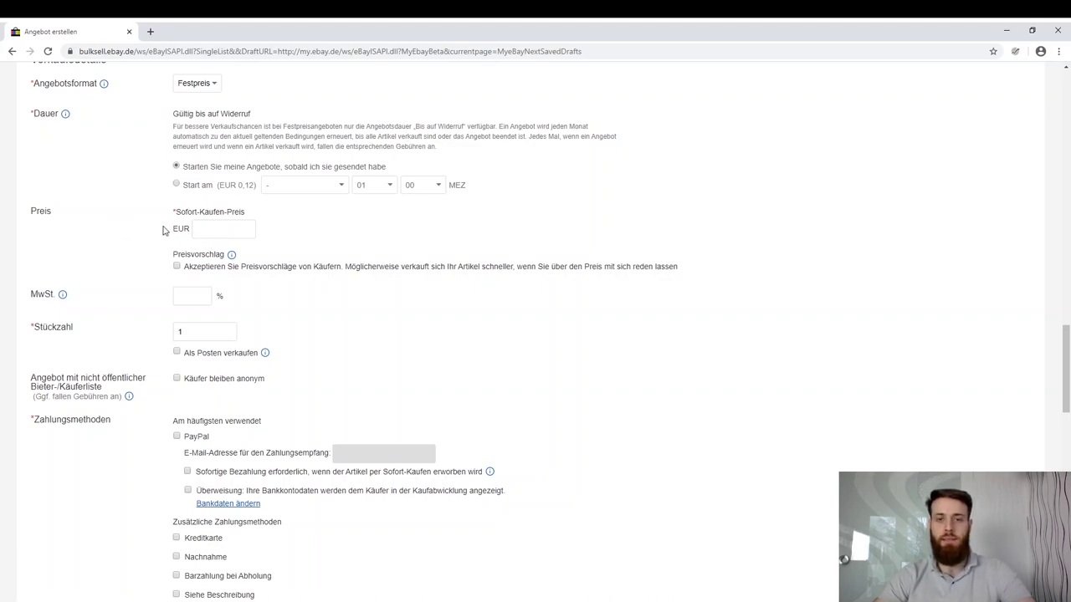
click(217, 228)
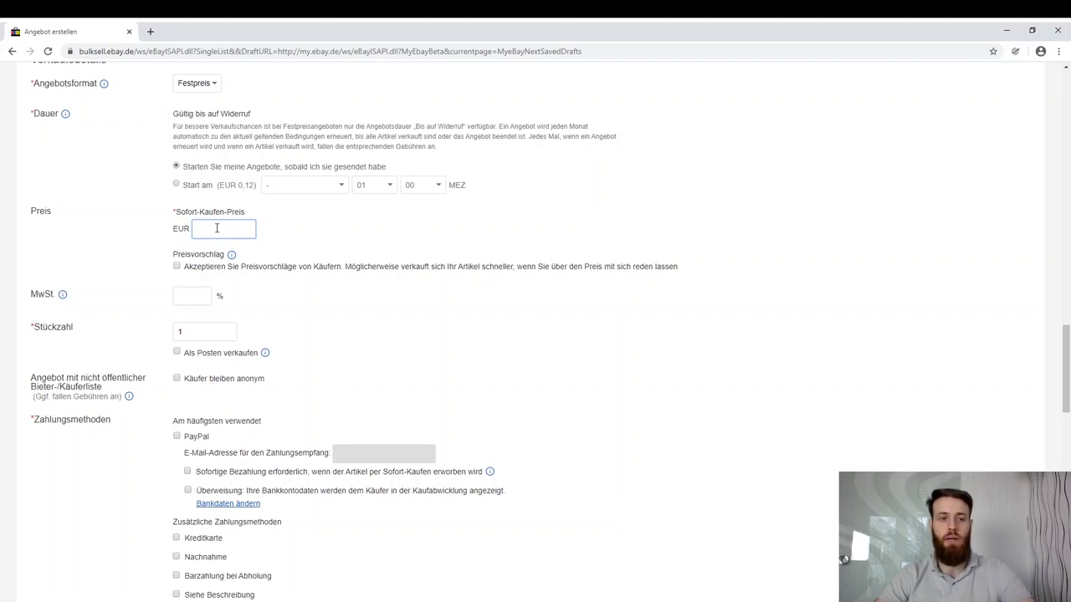
text(50)
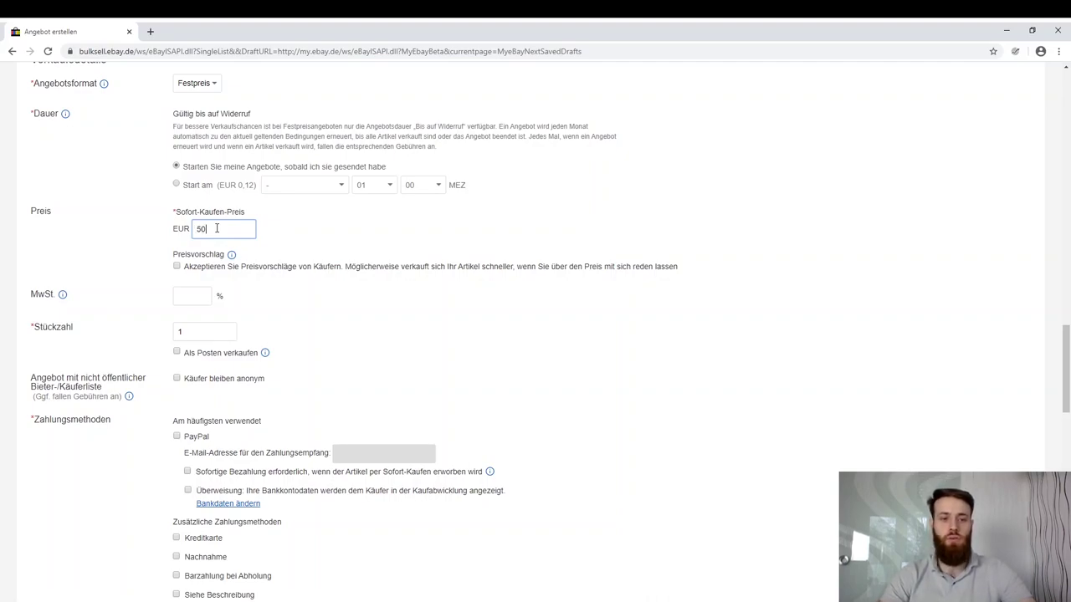
double_click(198, 228)
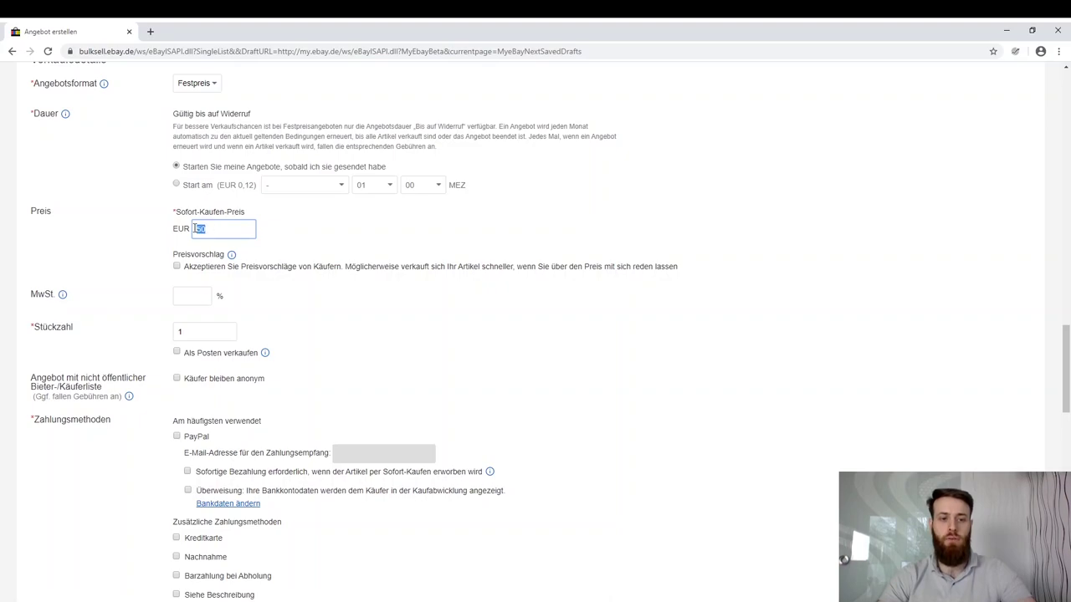
text(49.90)
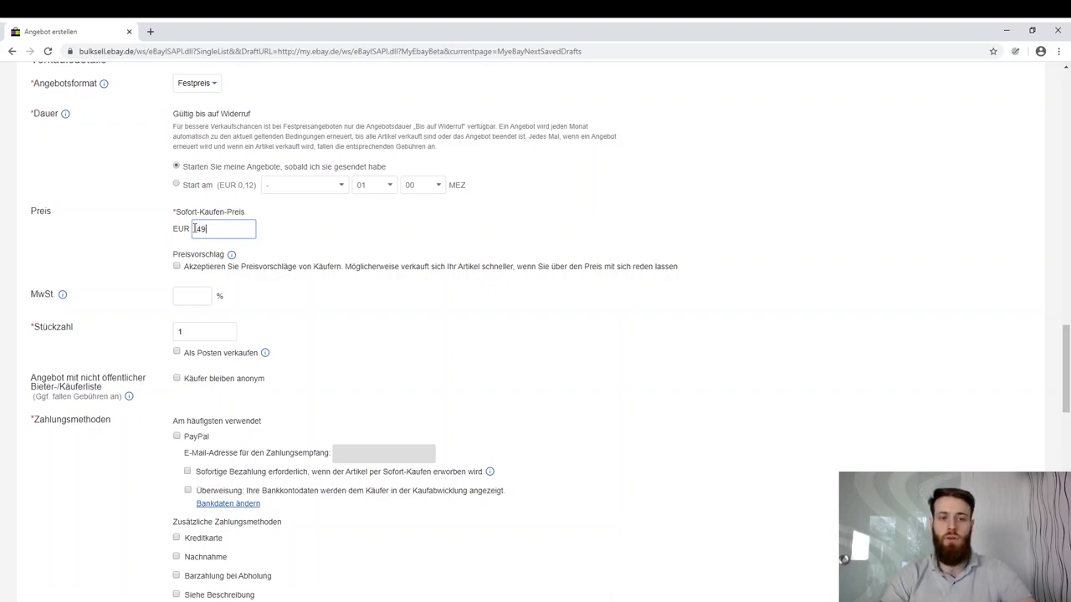
click(343, 244)
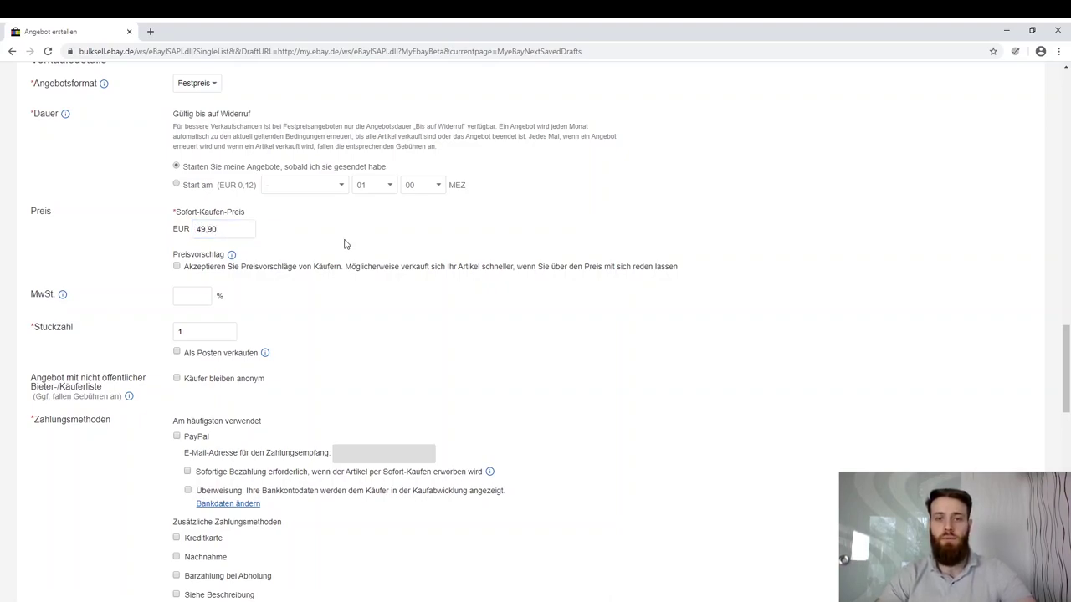
click(230, 234)
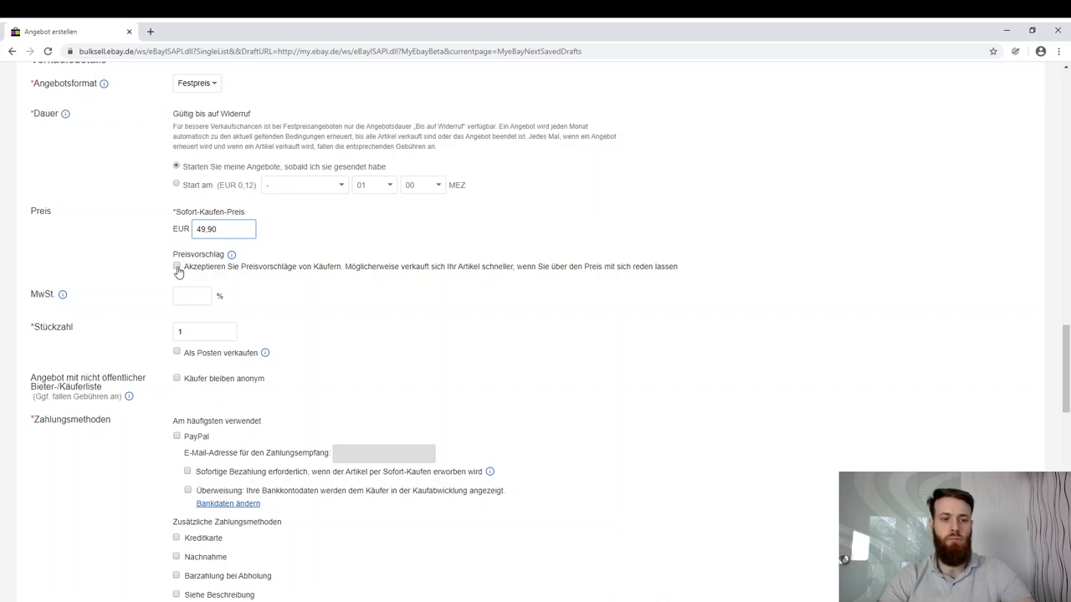
- Try a MwSt. rate of 0 % for the listing
click(199, 294)
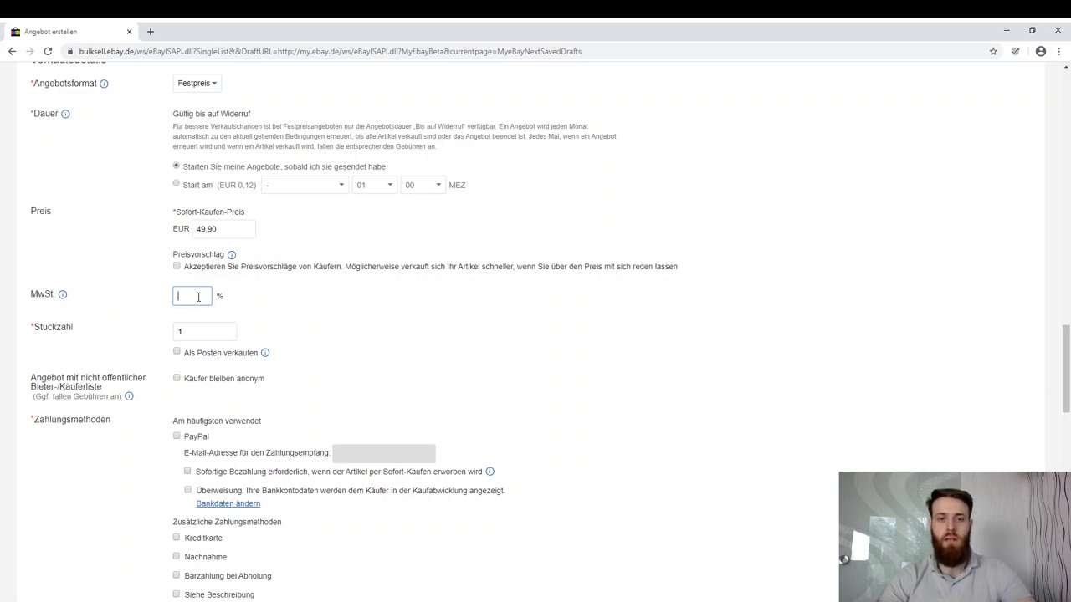
text(0)
click(266, 305)
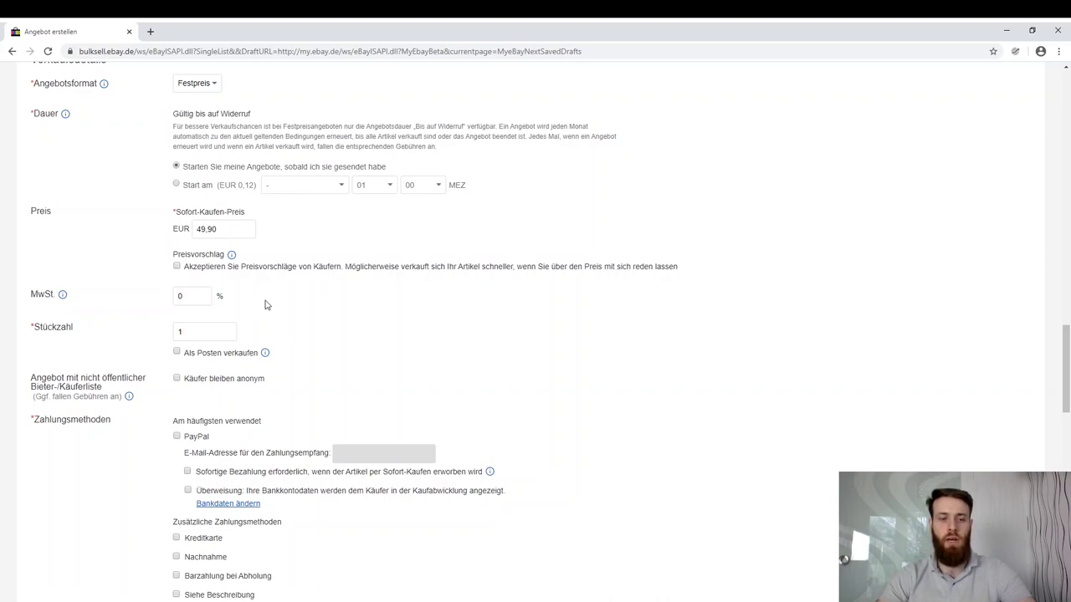
- Set the MwSt. to 19 % and the Stückzahl to 10
drag(201, 299, 165, 299)
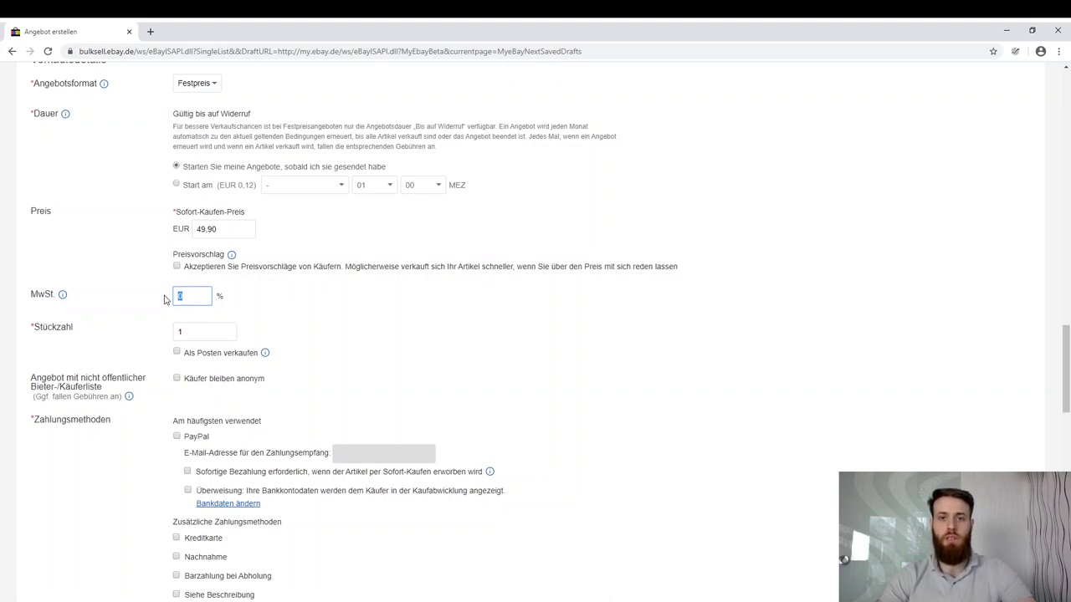
text(19)
click(284, 318)
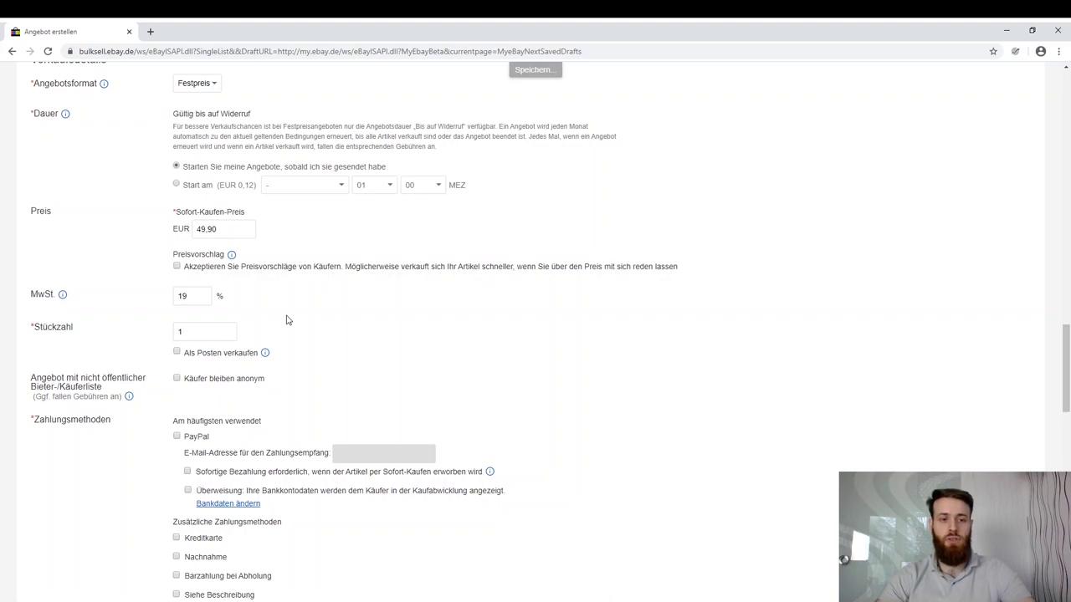
click(195, 332)
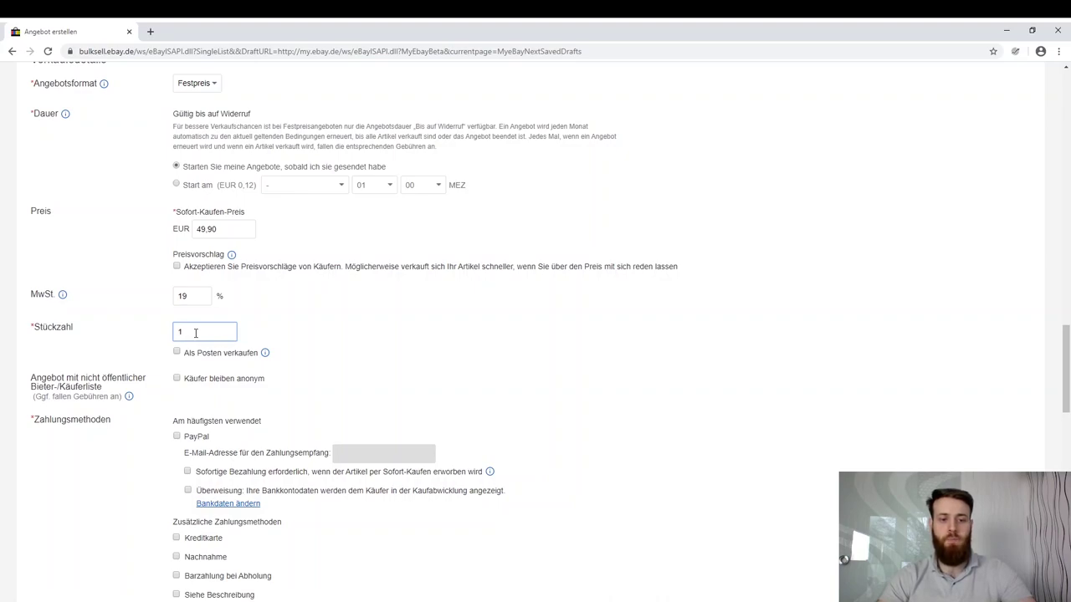
text(0)
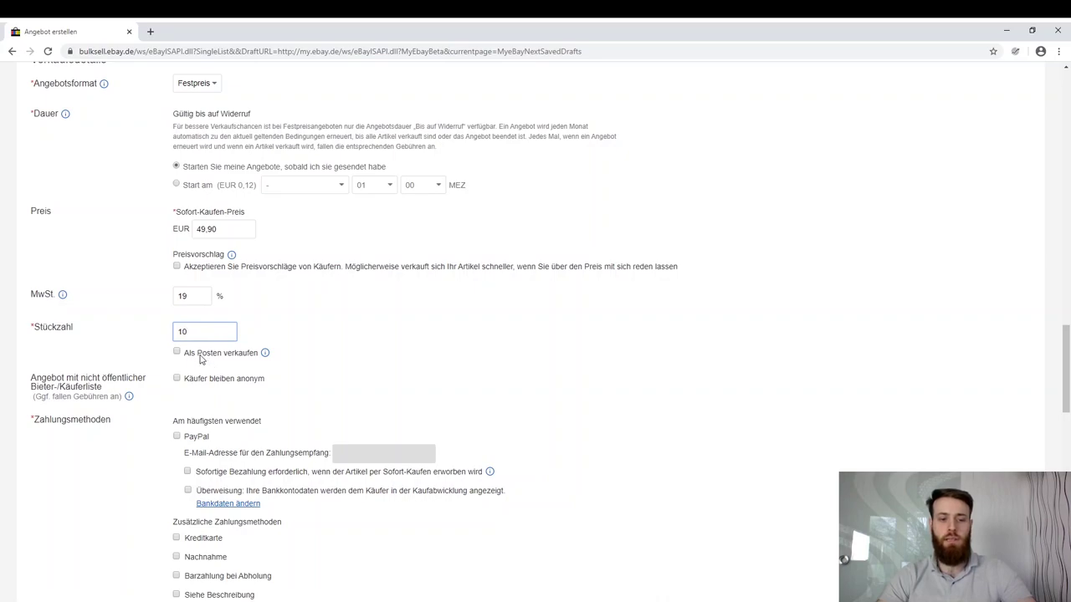
- Try out the "Als Posten verkaufen" option with its Artikel im Posten field and turn it off again
click(177, 352)
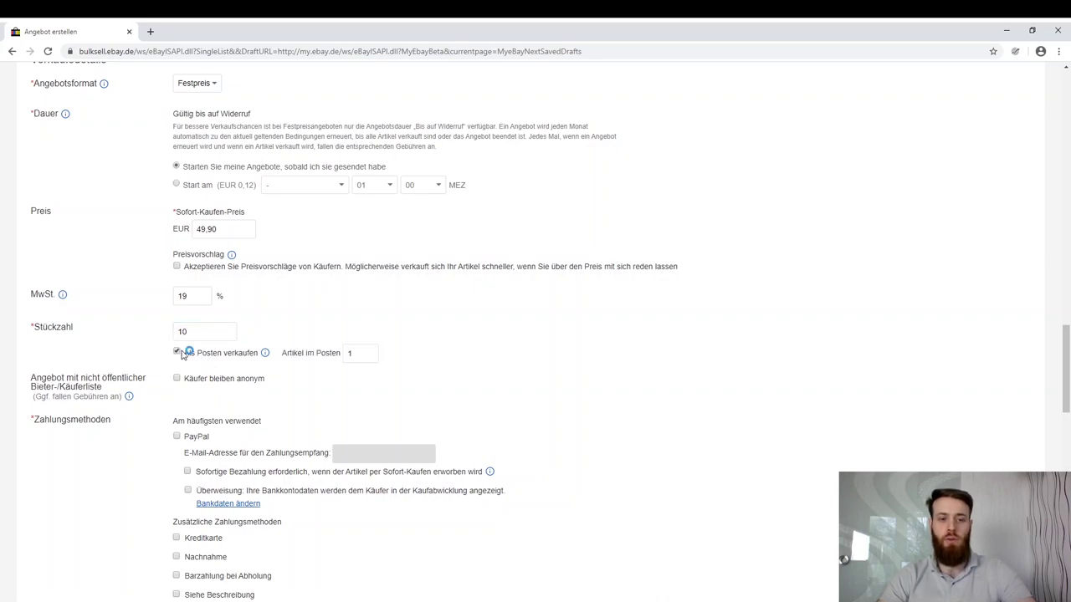
click(359, 353)
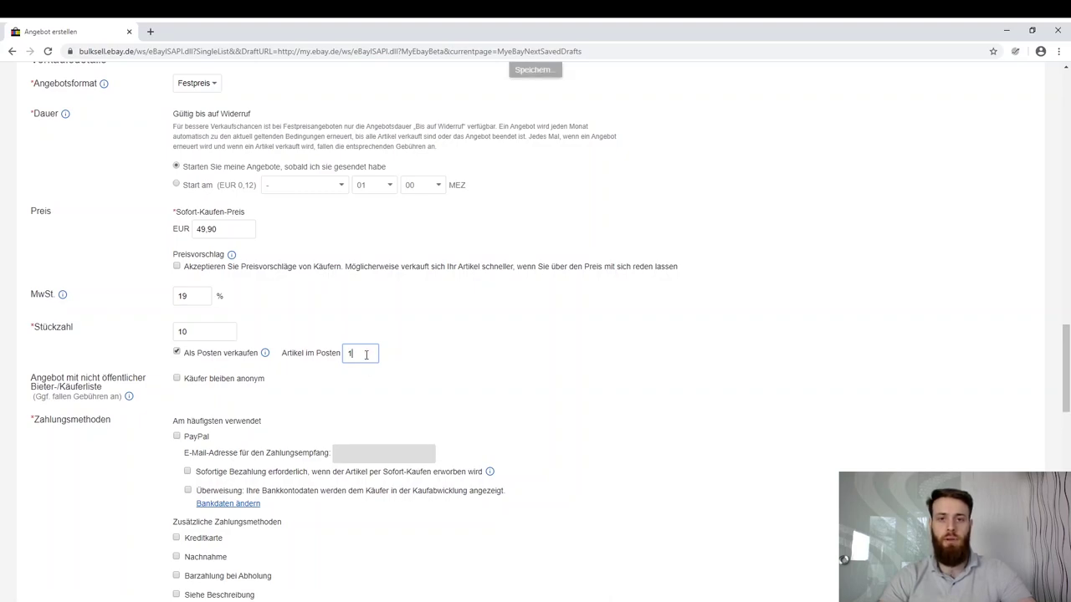
click(177, 352)
- Offer PayPal and Überweisung as Zahlungsmethoden, briefly trying "Sofortige Bezahlung erforderlich" but leaving it off
scroll(184, 295, down, 2)
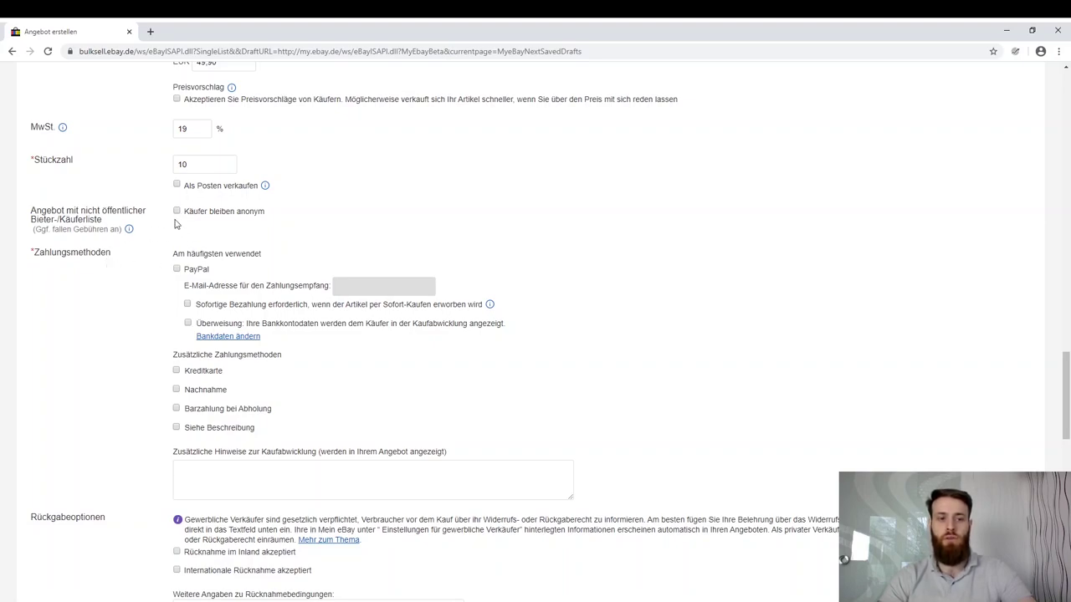
scroll(176, 291, down, 3)
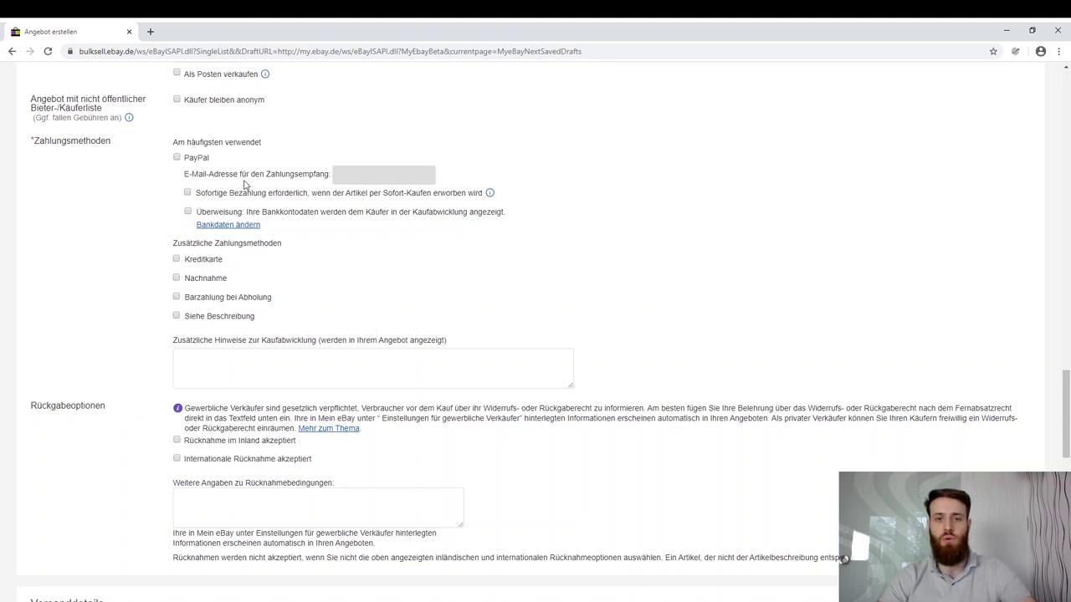
click(176, 159)
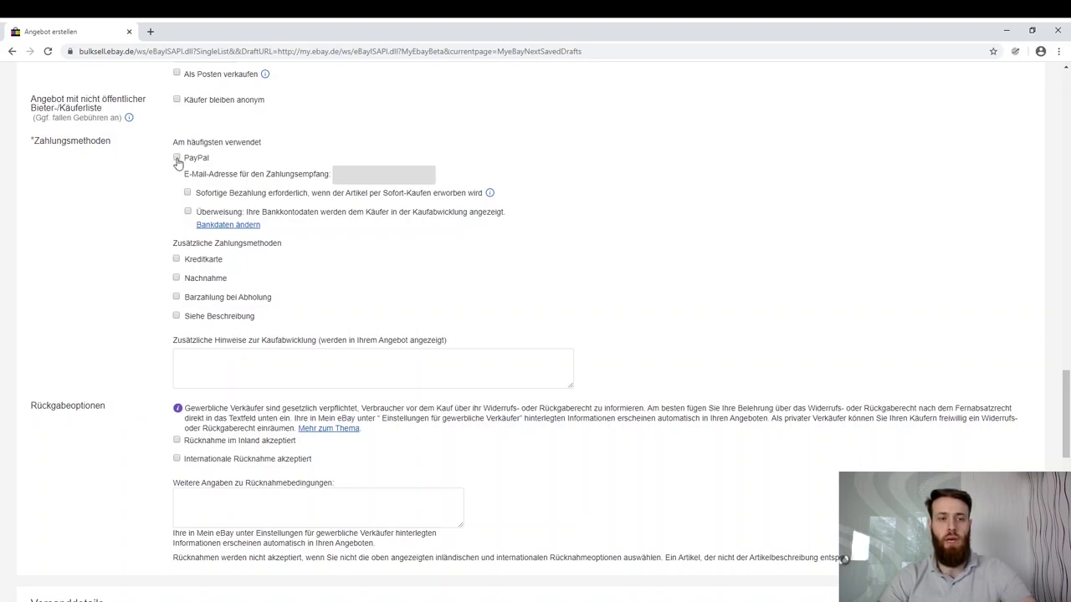
click(368, 173)
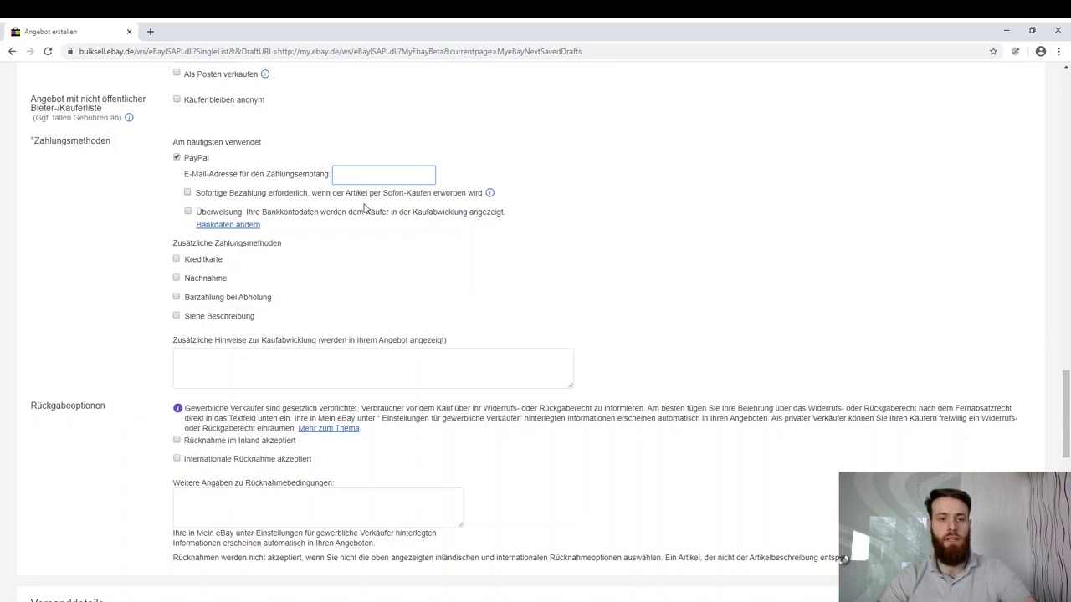
click(188, 193)
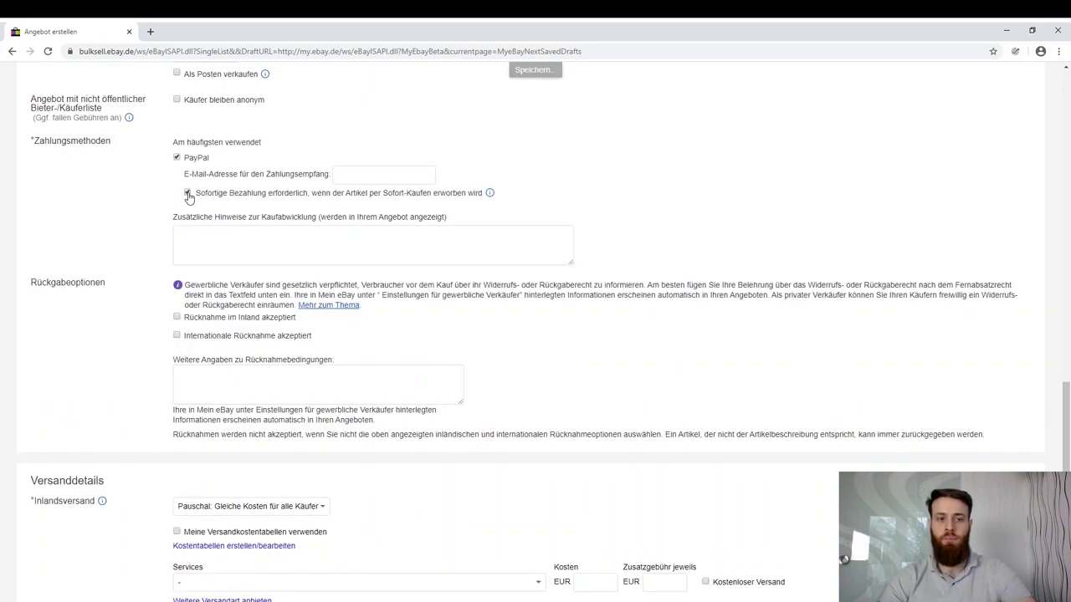
click(188, 194)
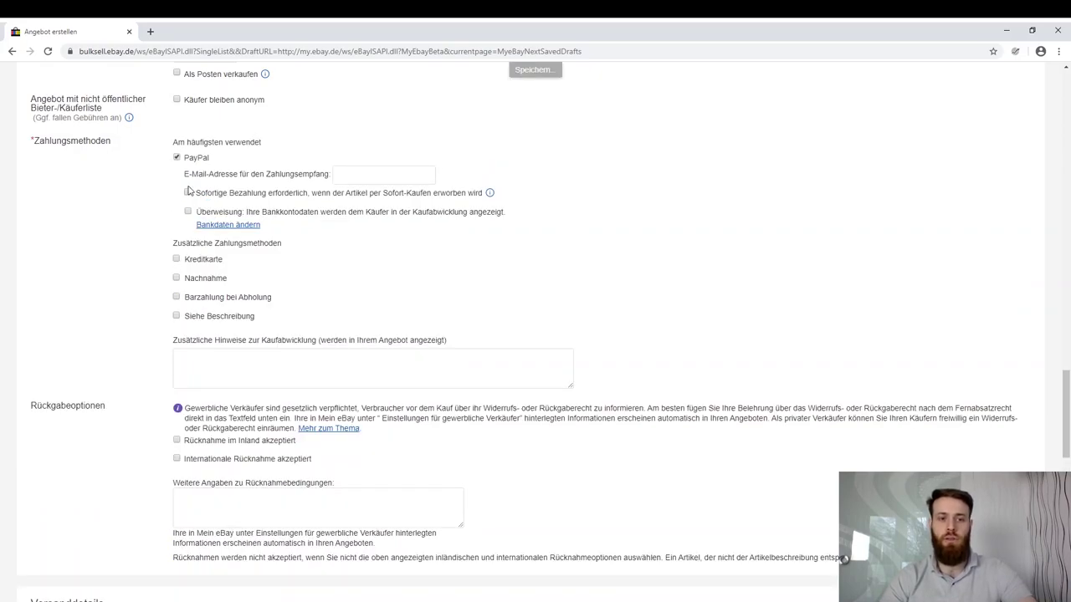
click(187, 214)
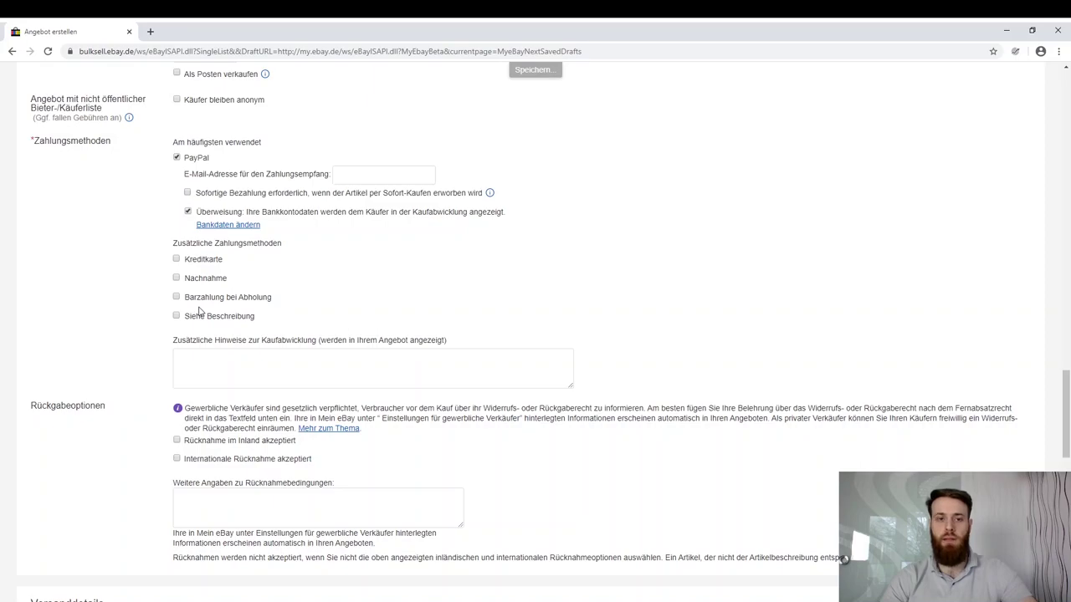
- Accept Rücknahme im Inland in the Rückgabeoptionen, trying 14 Tage and settling on a return period of 1 Monat
scroll(199, 311, down, 3)
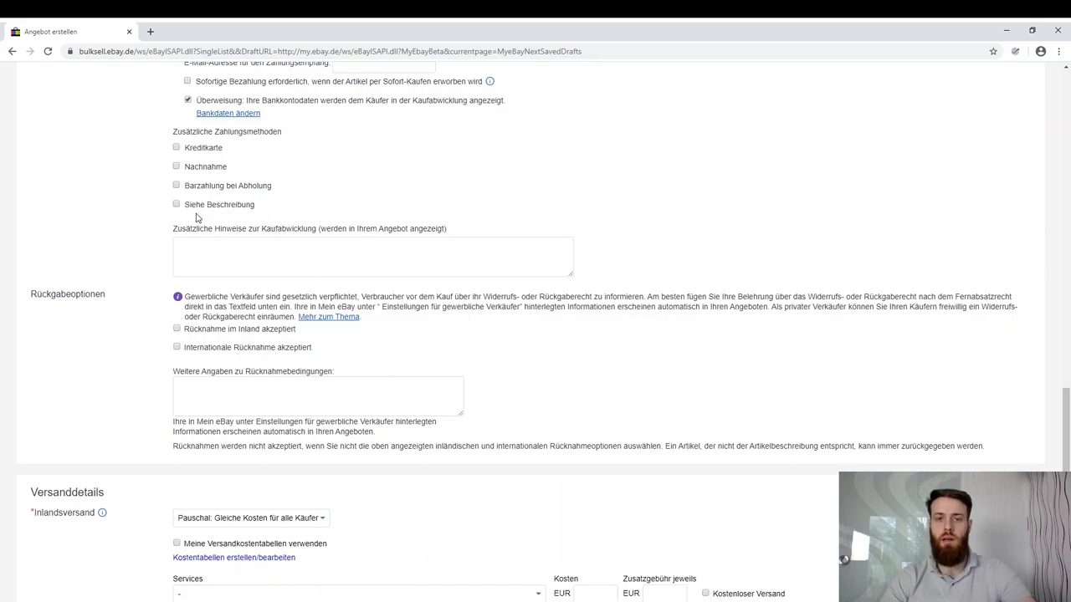
scroll(197, 217, down, 2)
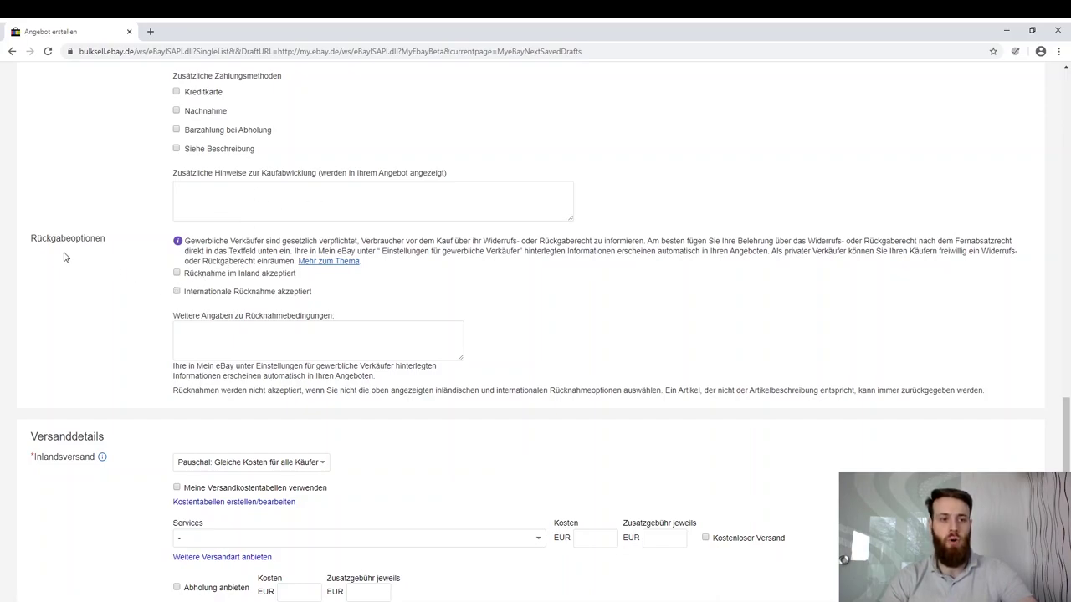
click(177, 274)
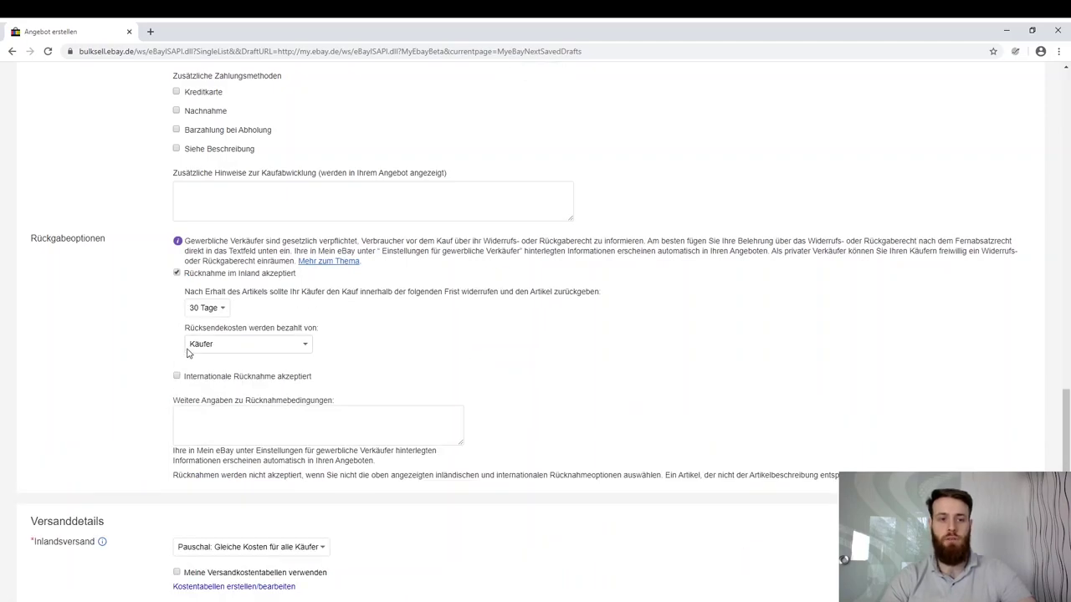
click(219, 311)
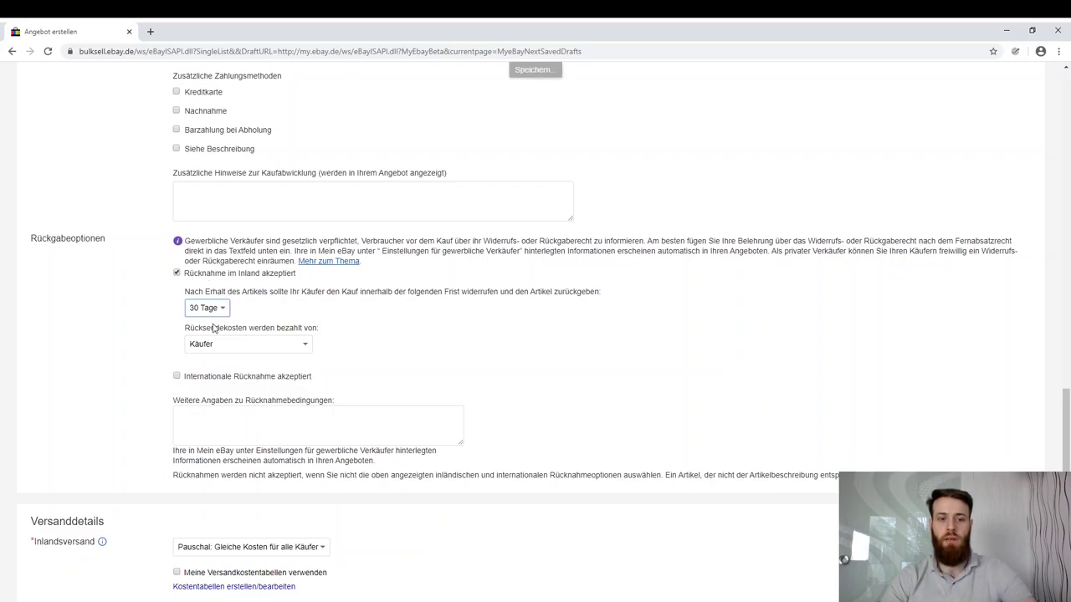
click(216, 326)
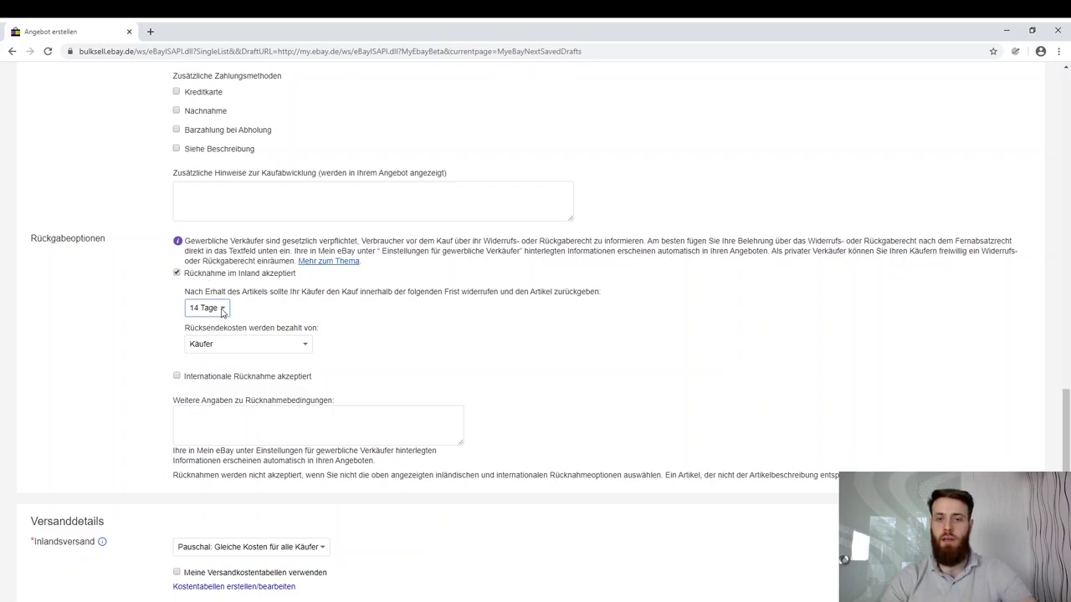
click(222, 311)
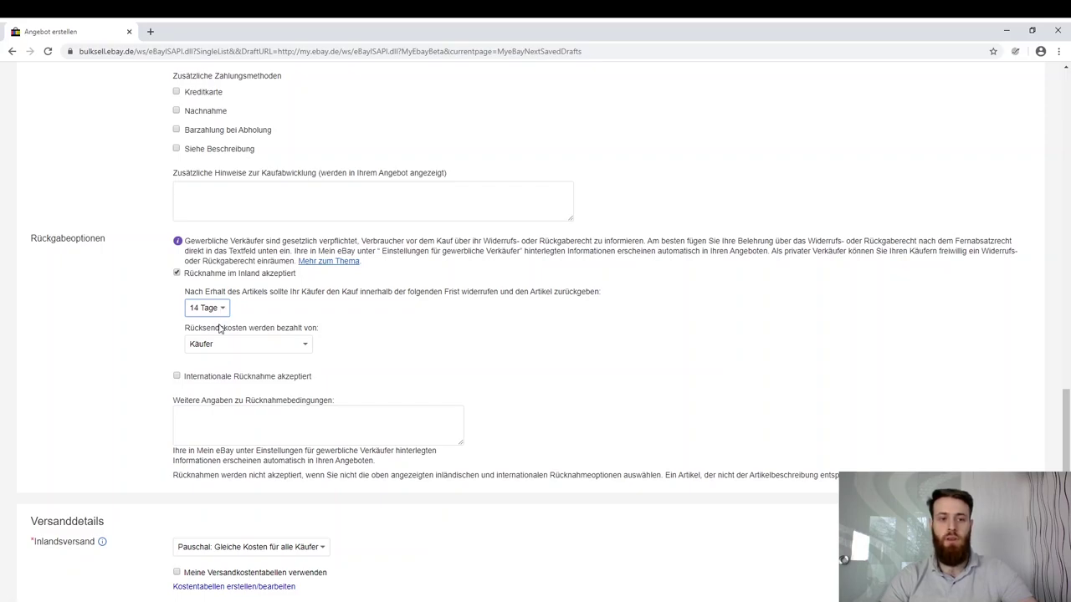
click(217, 341)
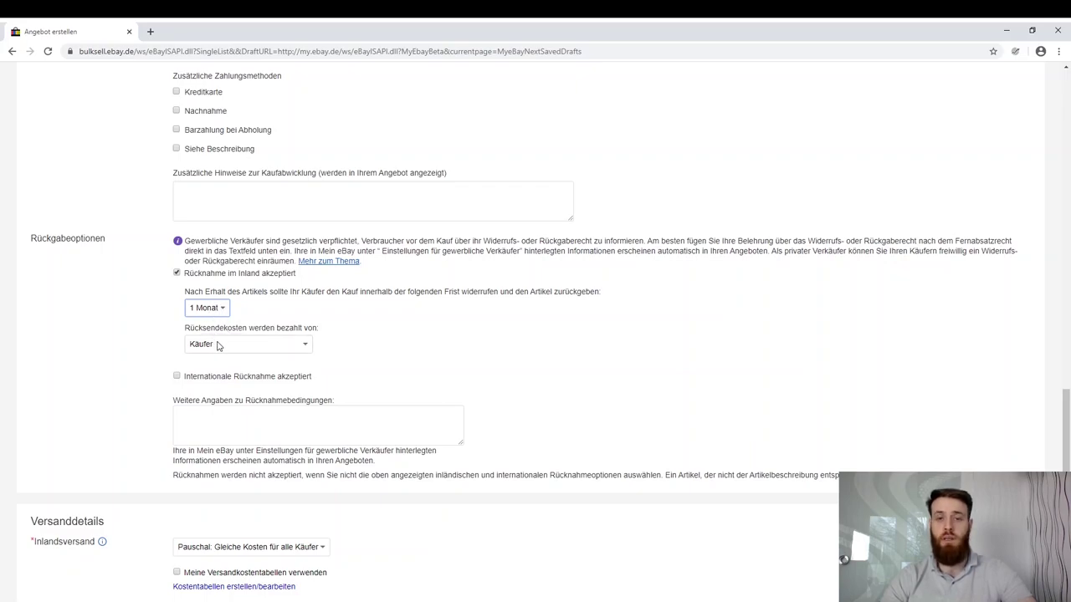
- Assign the Rücksendekosten to "Verkäufer (Rückgabe kostenlos)", switching back to "Käufer" once for comparison
click(217, 345)
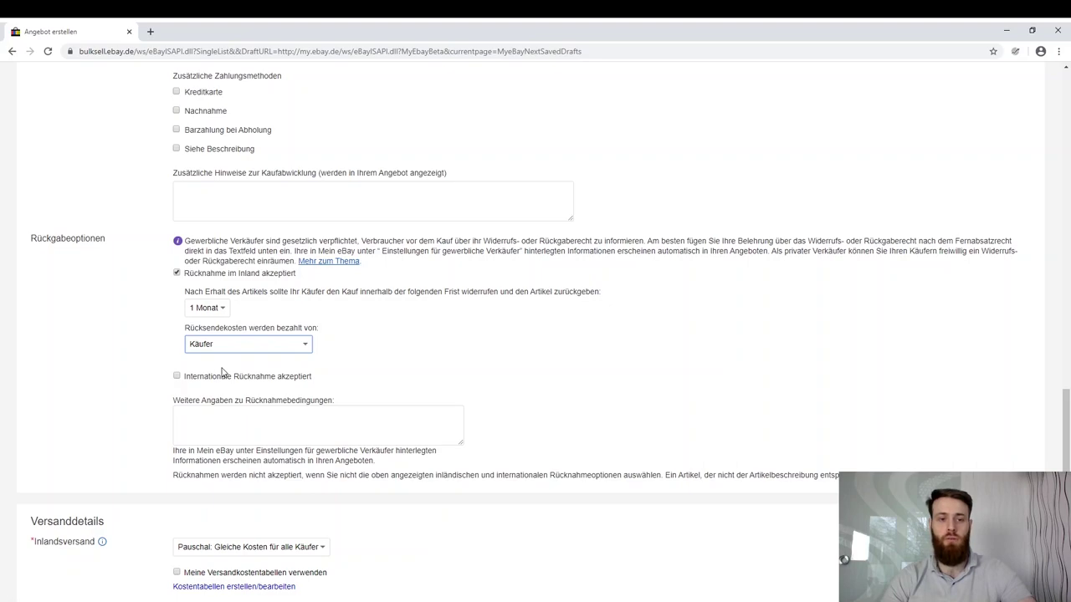
key(Down)
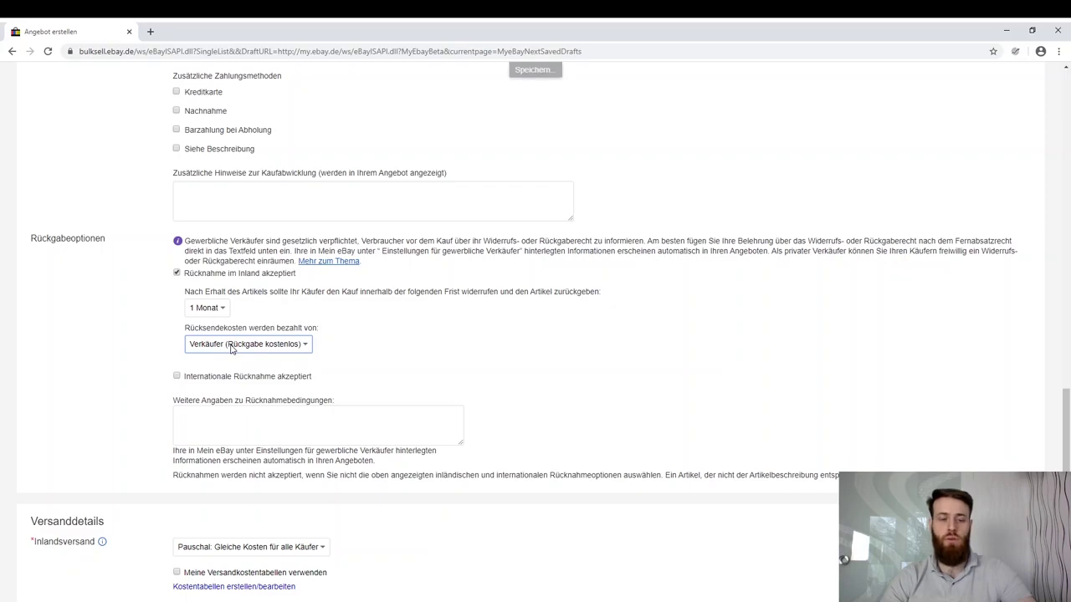
scroll(330, 358, down, 2)
click(257, 236)
click(205, 249)
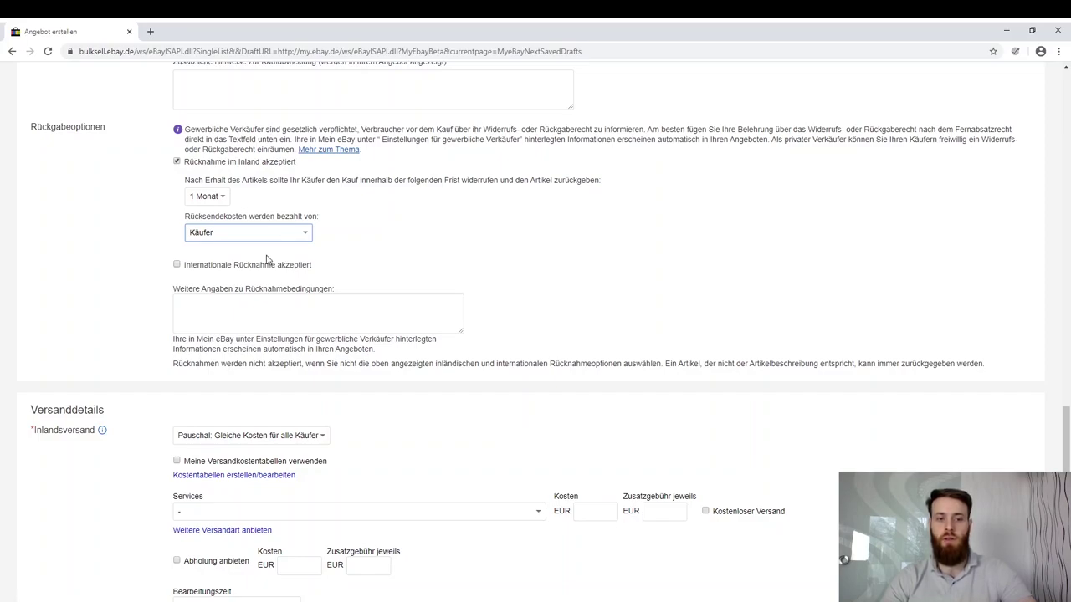
key(Down)
click(271, 255)
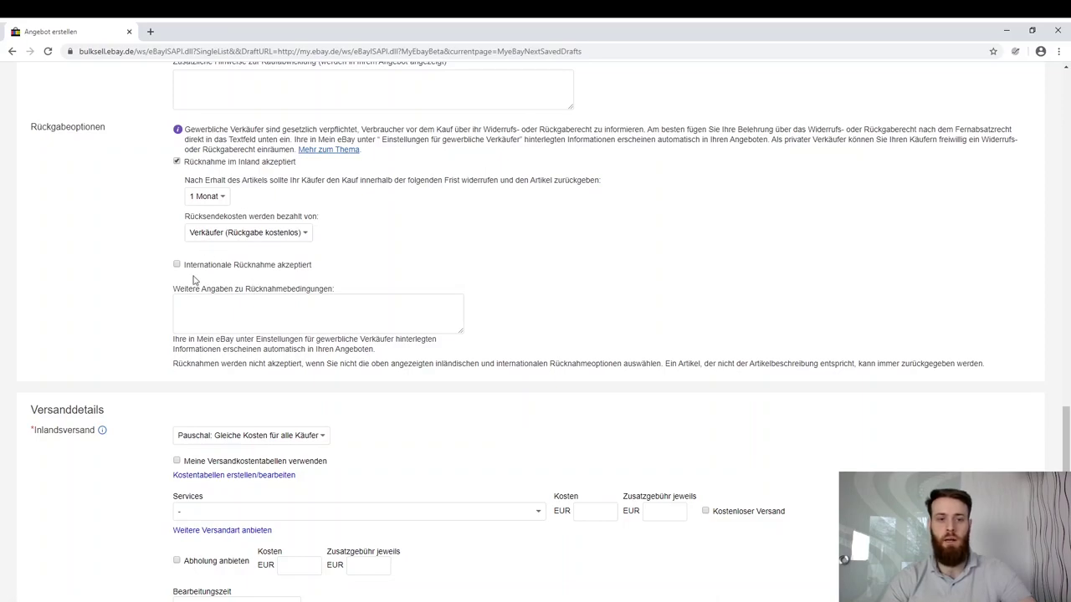
- Try out the "Internationale Rücknahme akzeptiert" option in the Rückgabeoptionen and turn it off again
scroll(190, 299, down, 1)
click(175, 210)
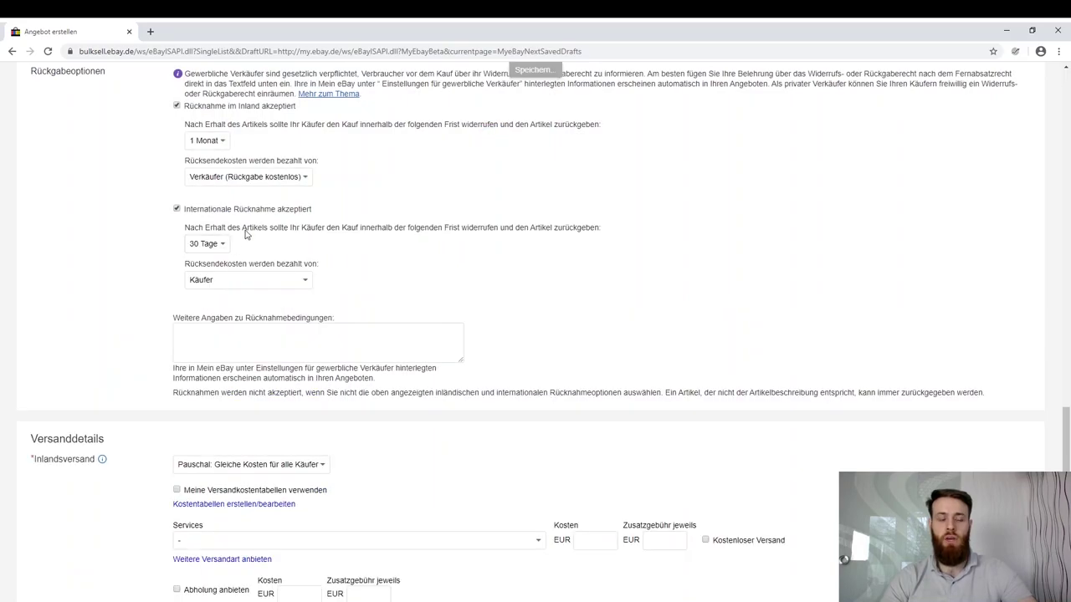
click(175, 209)
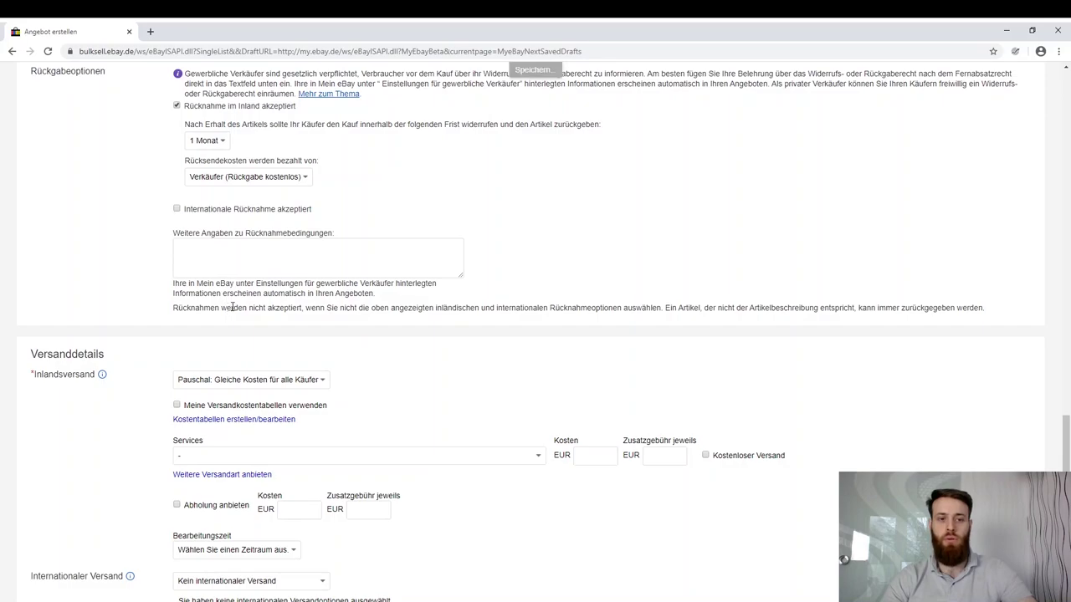
- Keep Inlandsversand on "Pauschal: Gleiche Kosten für alle Käufer" and enable "Meine Versandkostentabellen verwenden" in the Versanddetails
scroll(231, 307, down, 1)
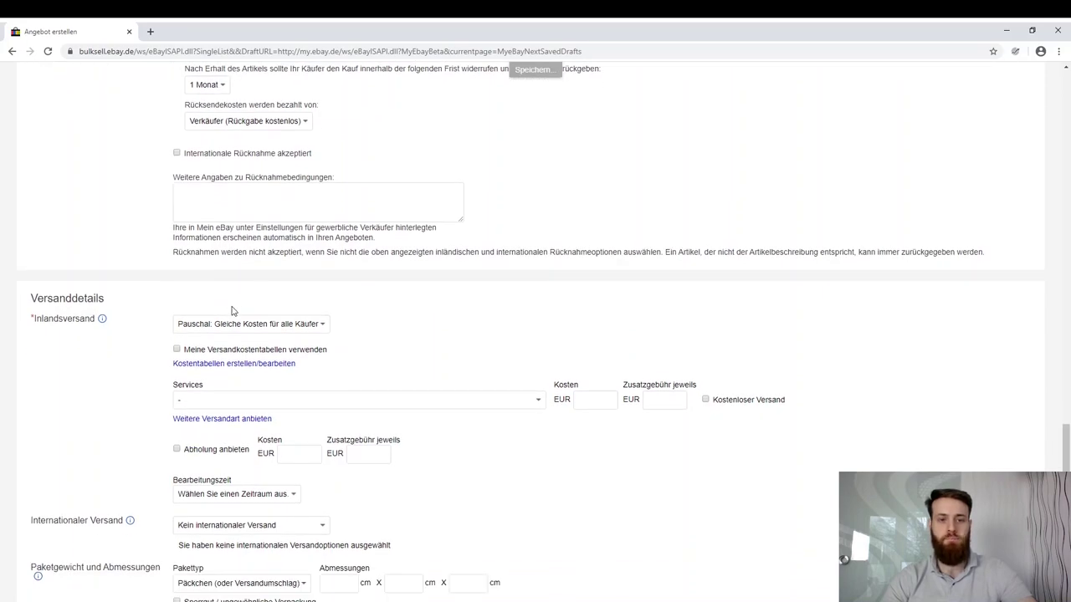
scroll(231, 307, down, 2)
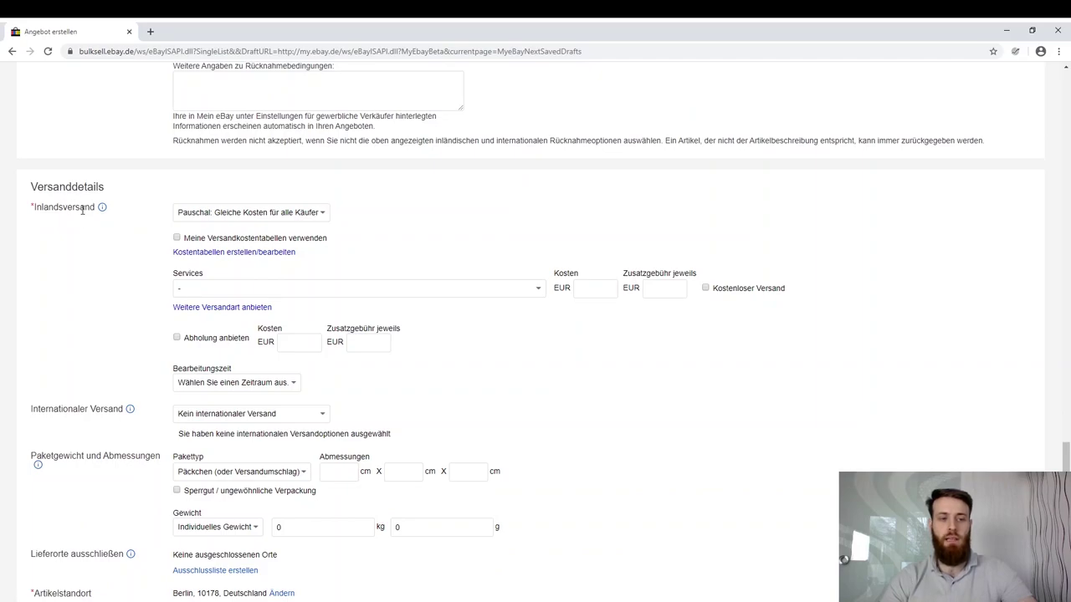
click(229, 216)
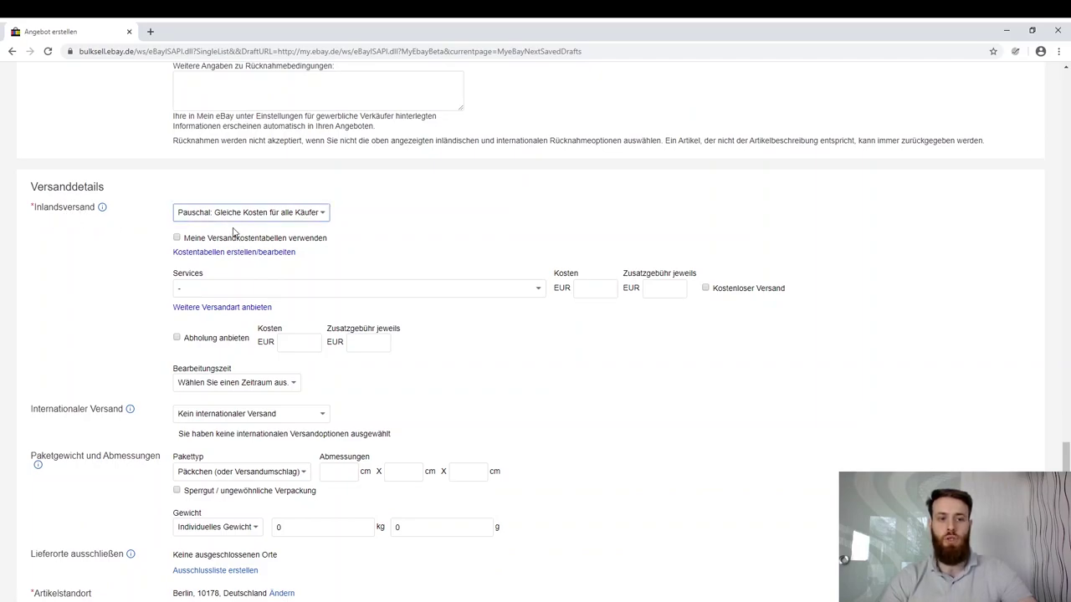
click(383, 239)
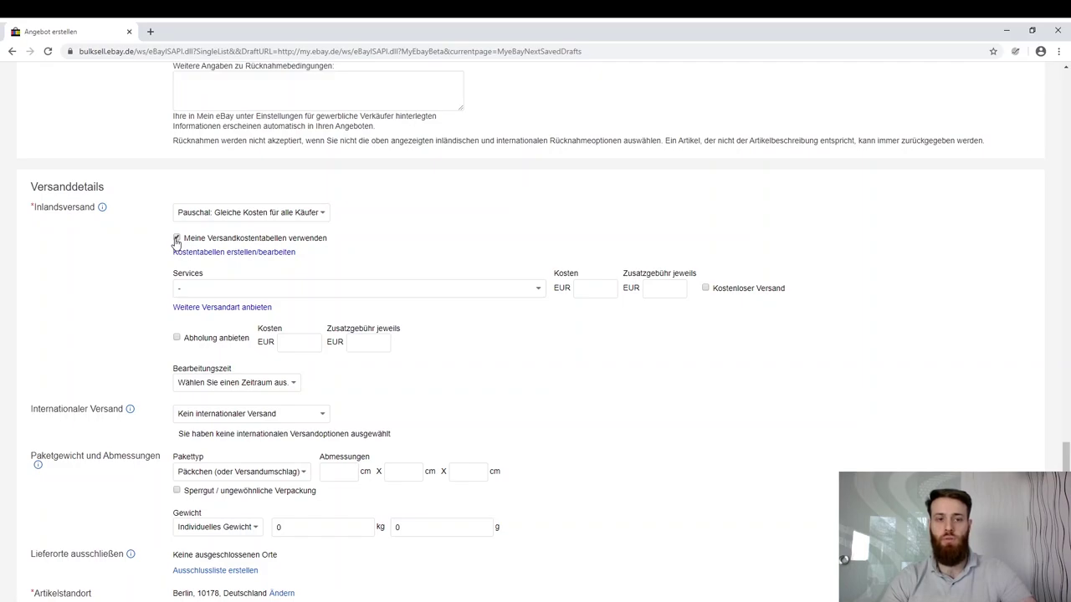
- Choose DHL Paket (1 bis 2 Werktage) as the domestic shipping service and offer it as Kostenloser Versand
click(218, 290)
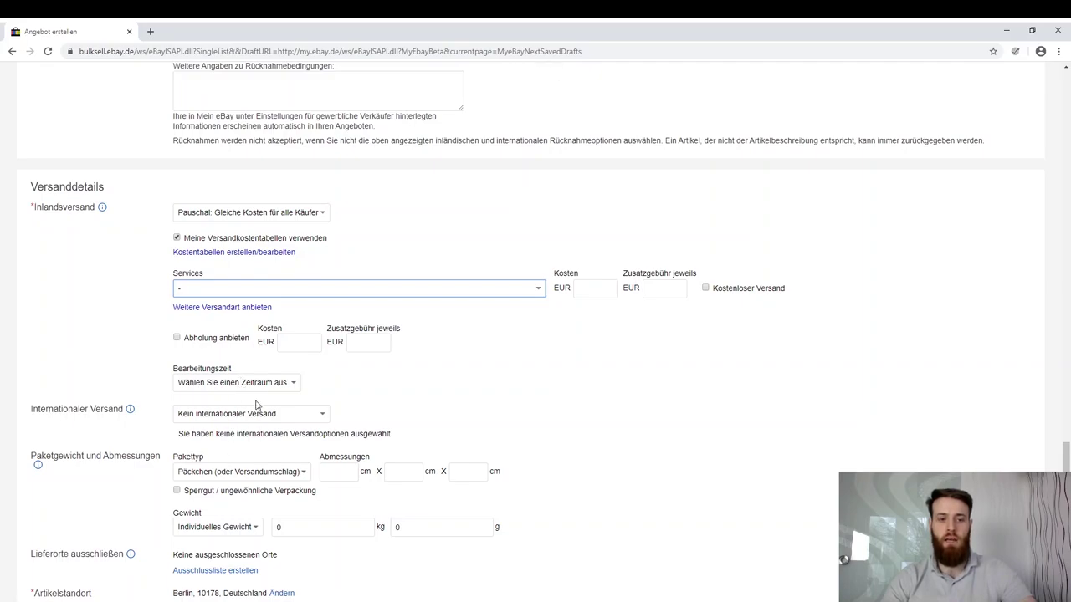
click(248, 363)
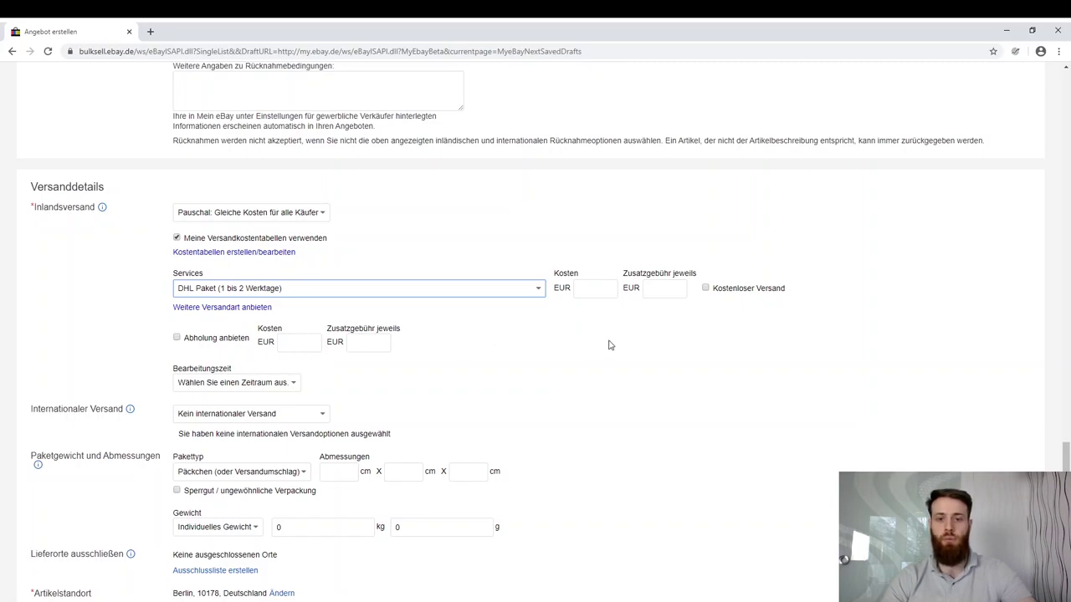
click(705, 289)
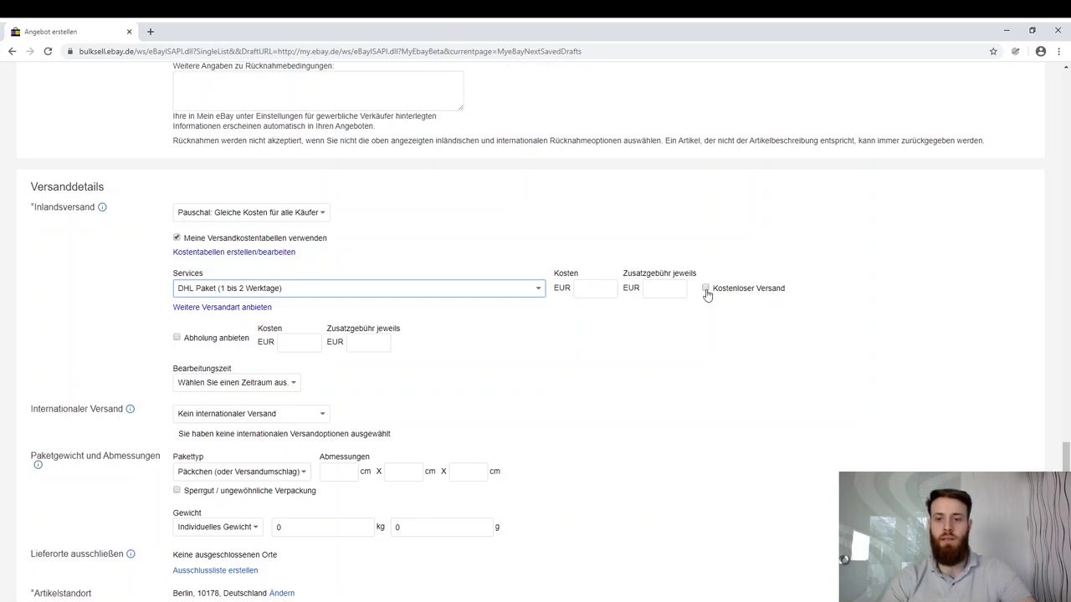
click(705, 291)
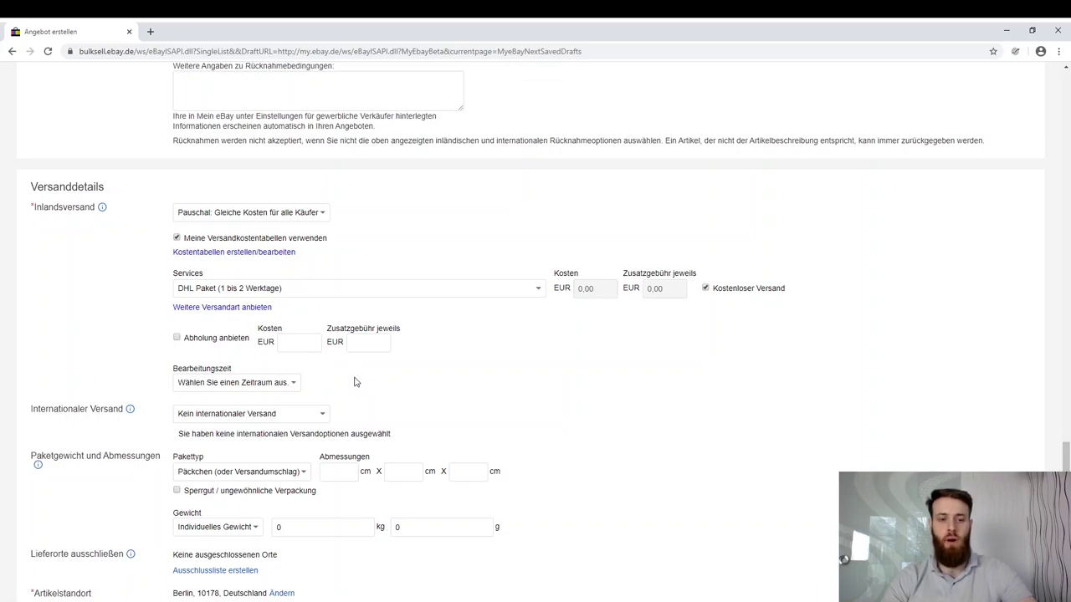
- Set the Bearbeitungszeit for domestic shipping to 2 Werktage
scroll(195, 379, down, 2)
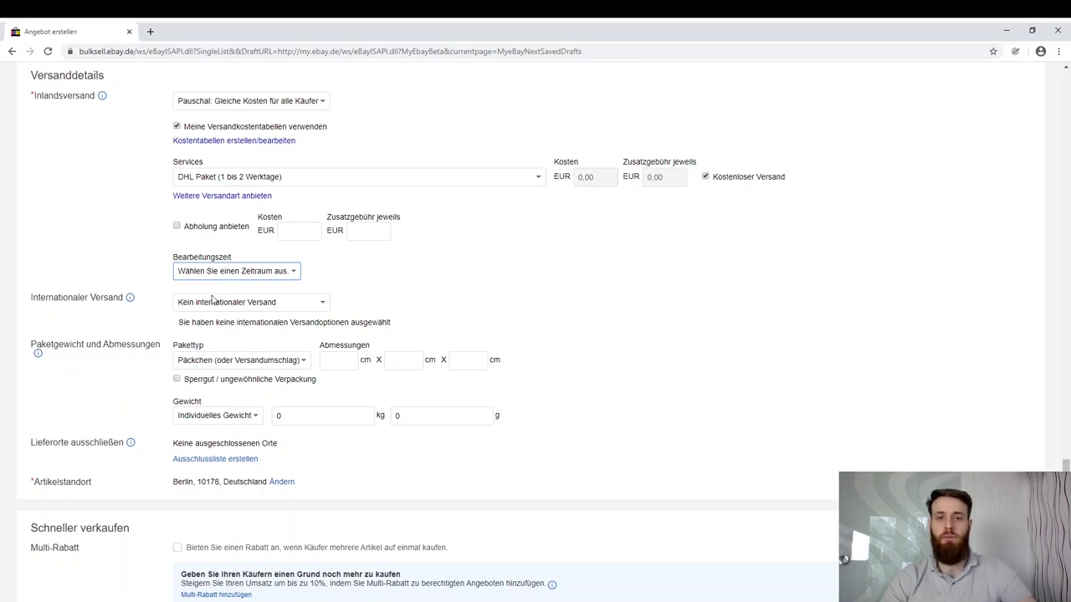
key(Down)
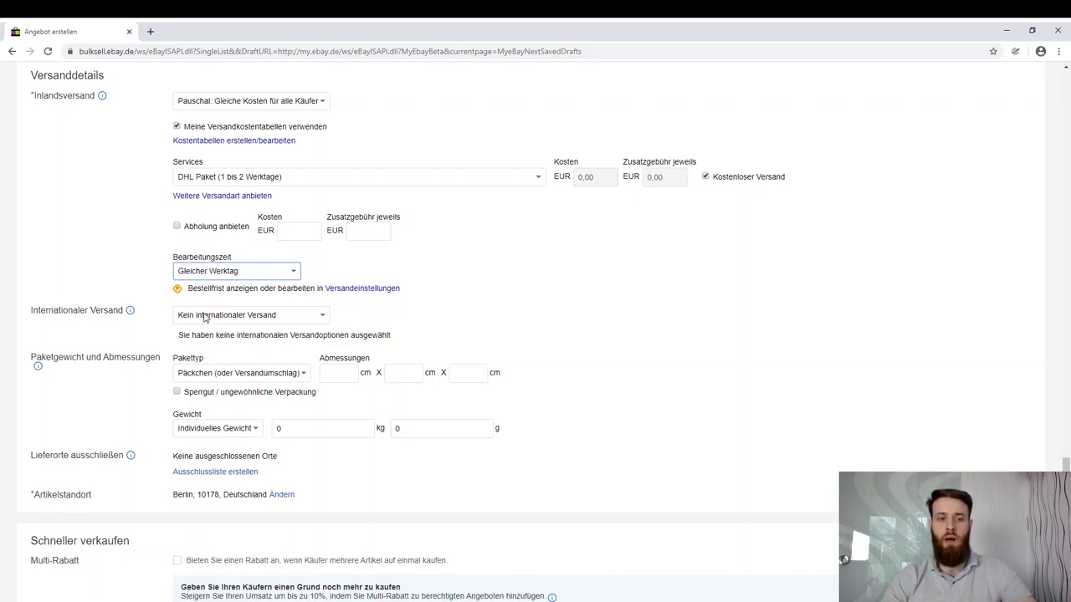
key(Down)
key(Down)
click(346, 275)
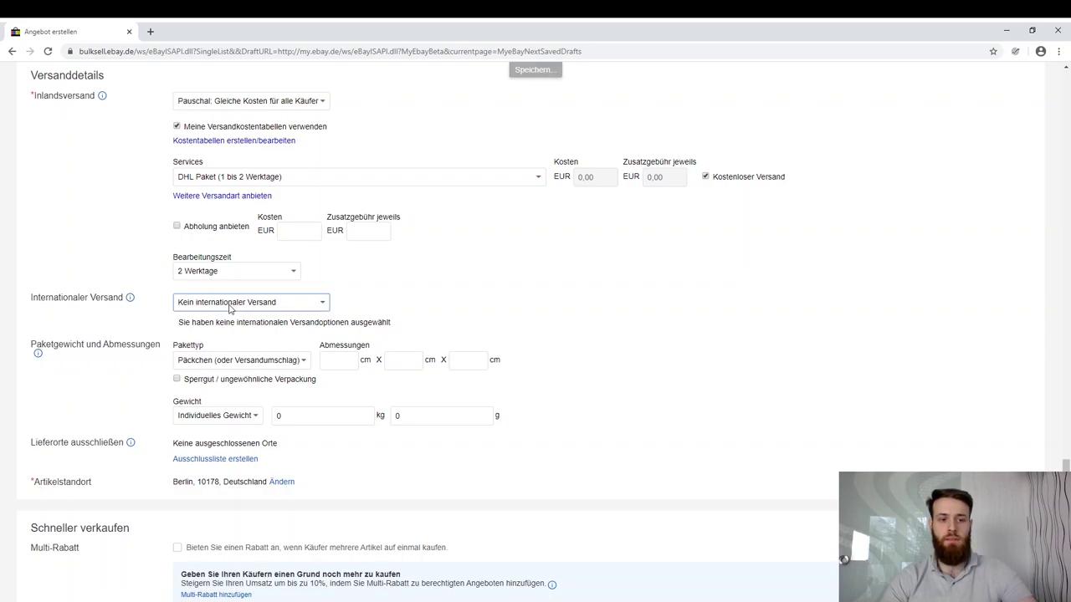
- Enable the Multi-Rabatt with 5 % off for at least 2 items, 7 % for 3 and 10 % for 4
scroll(410, 297, down, 2)
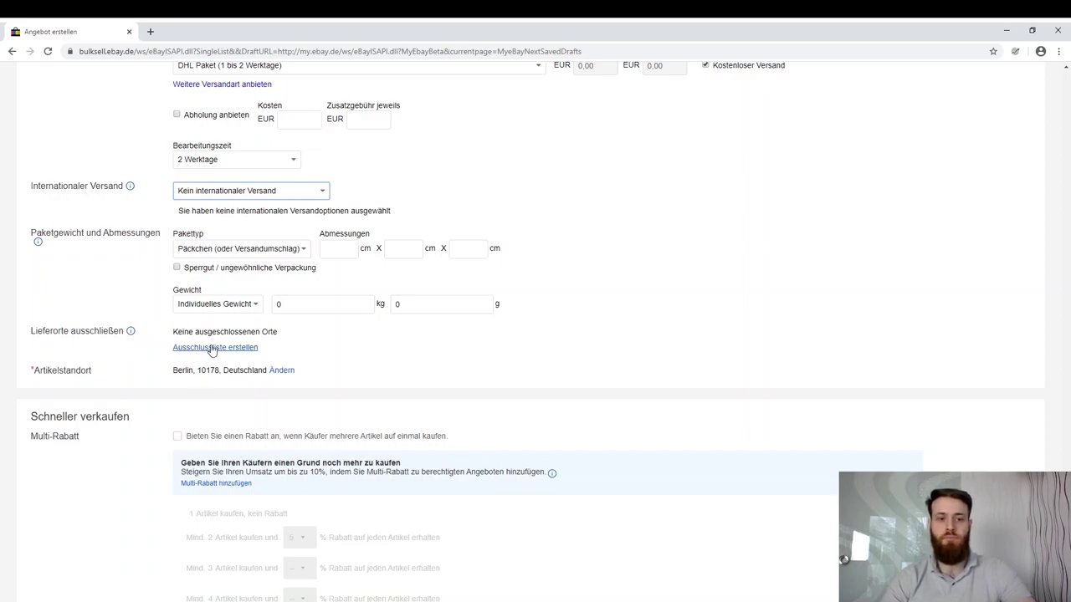
scroll(93, 380, down, 1)
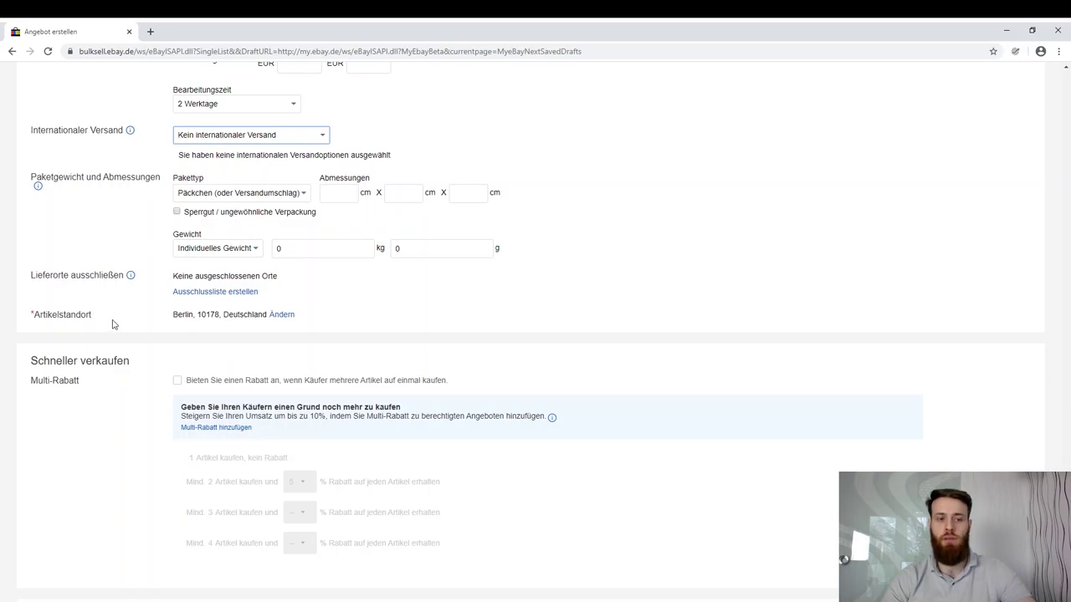
scroll(105, 322, down, 3)
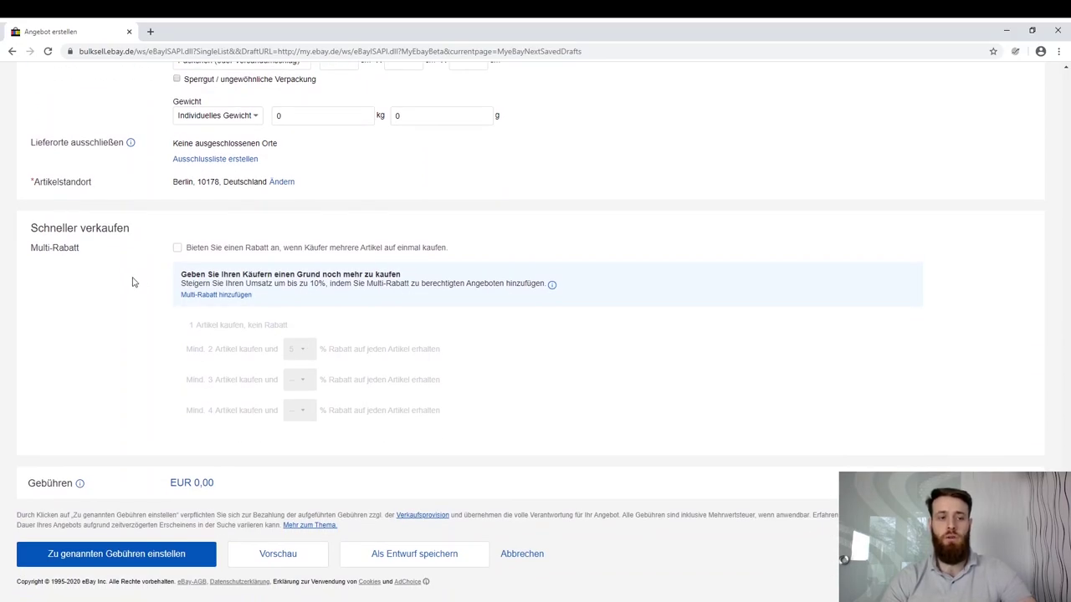
click(177, 249)
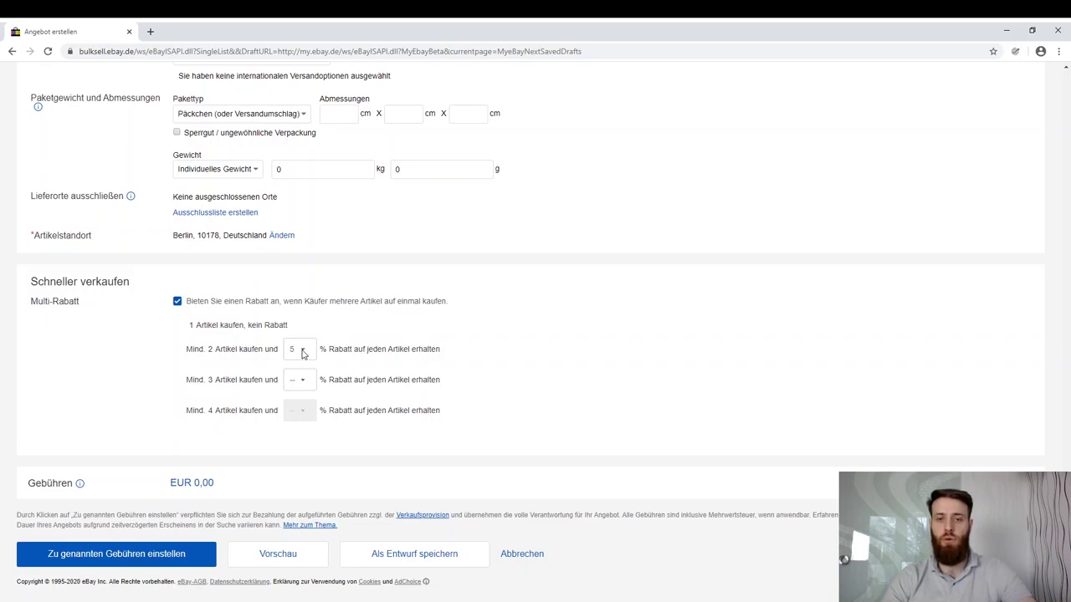
click(312, 417)
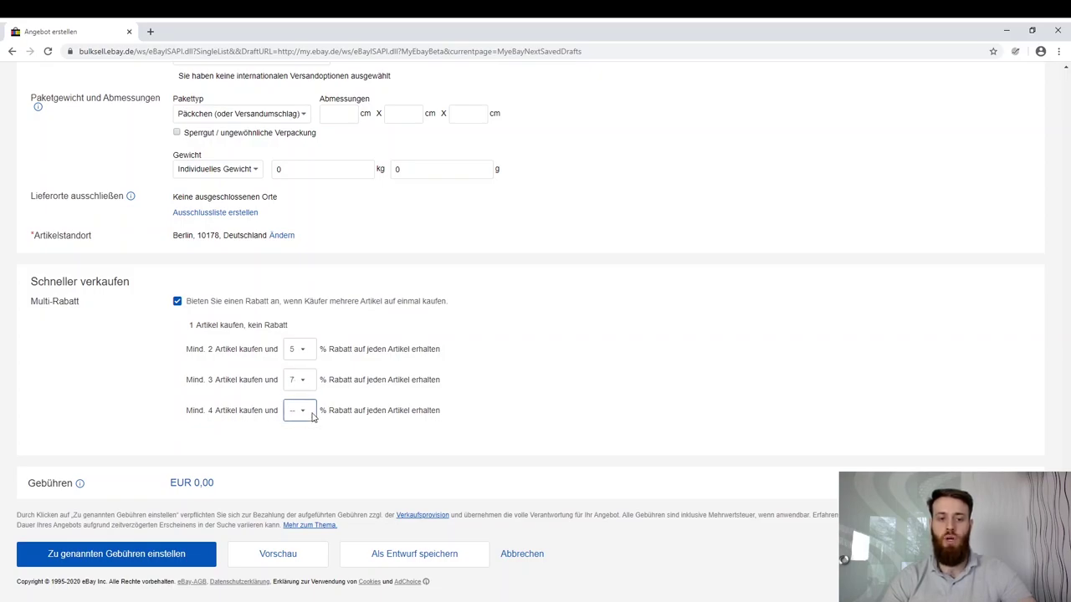
key(1)
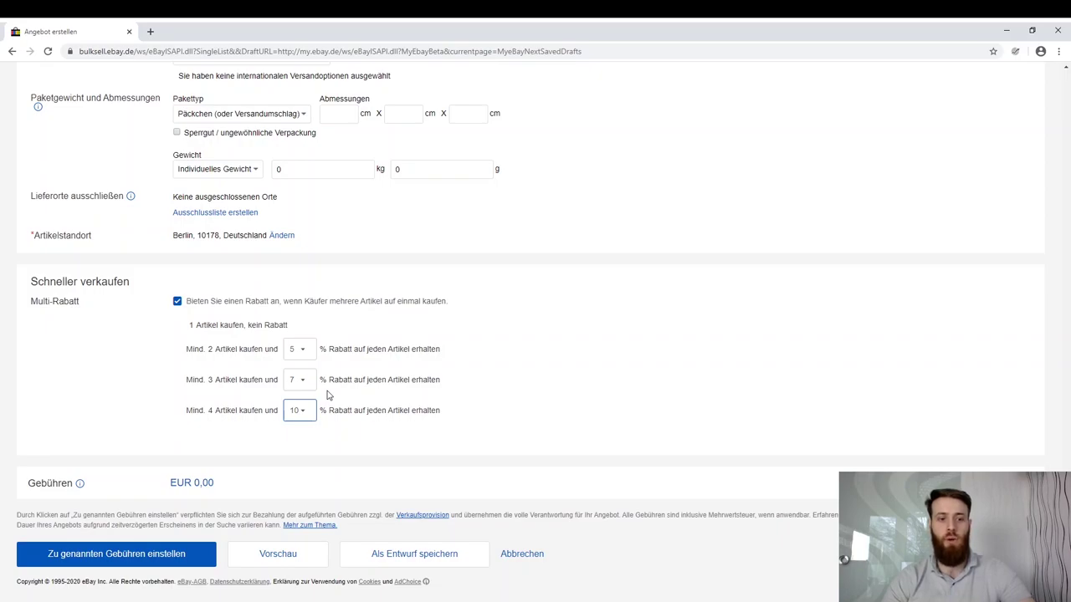
click(349, 428)
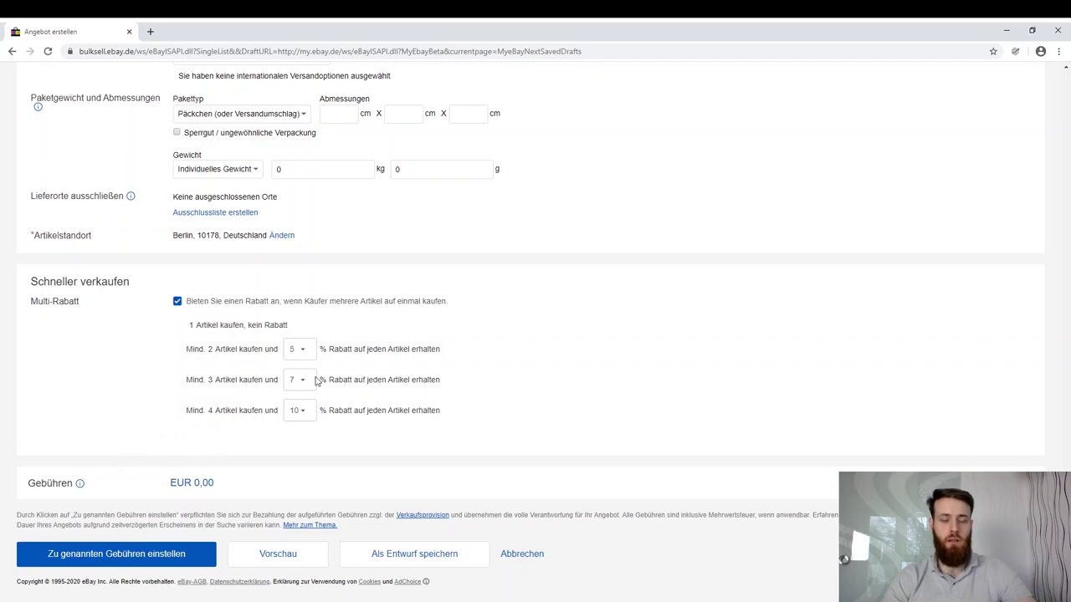
- Look back over the listing form and highlight the Gebühren amount
scroll(535, 335, up, 8)
scroll(536, 335, down, 8)
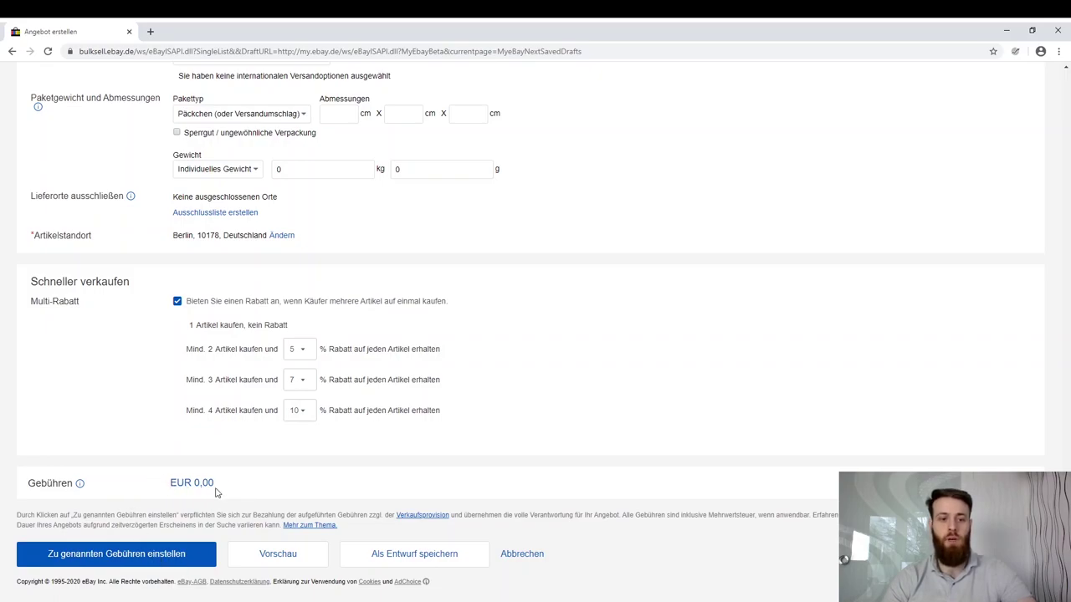
drag(220, 490, 174, 493)
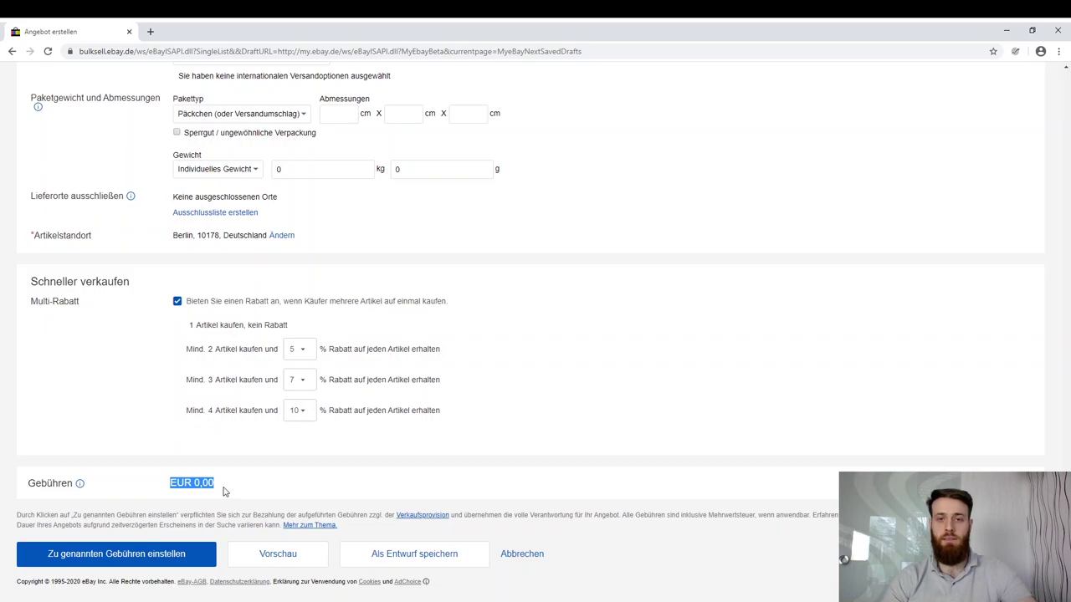